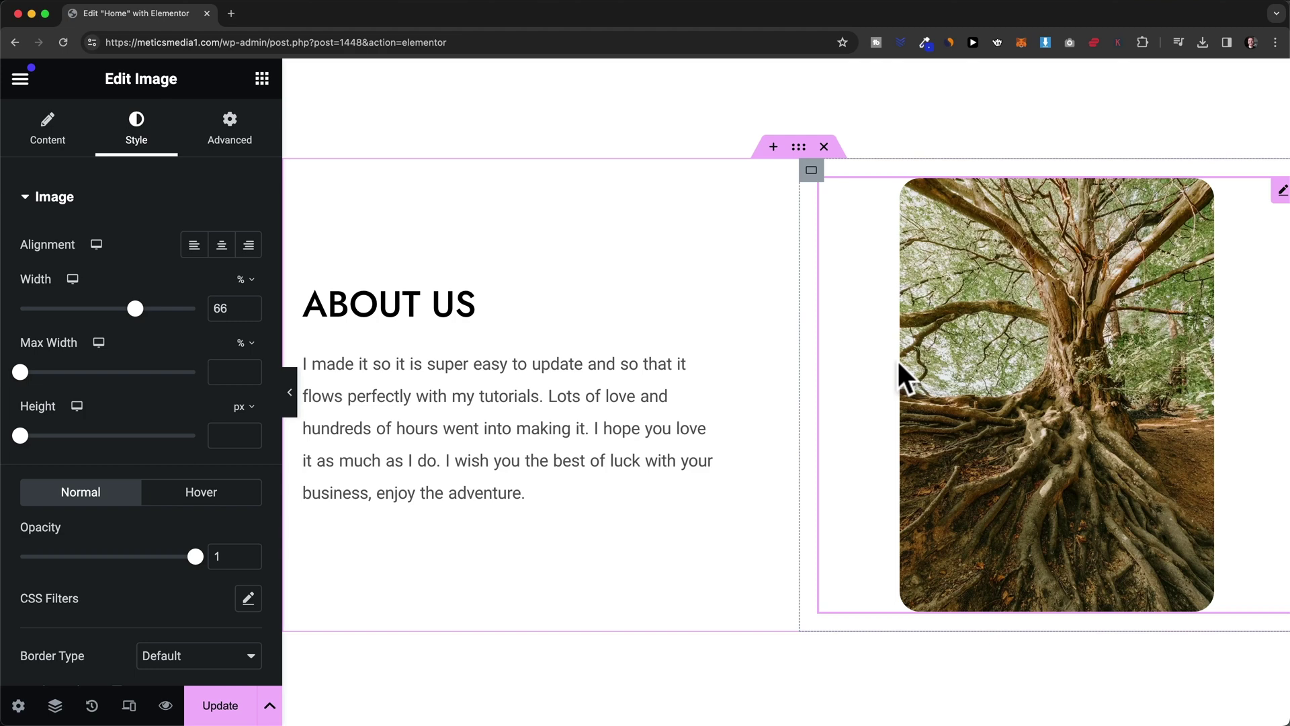
# Step: Select the WORDPRESS hero container and show its Style tab Background settings with the mountain image
pyautogui.scroll(6, 896, 357)
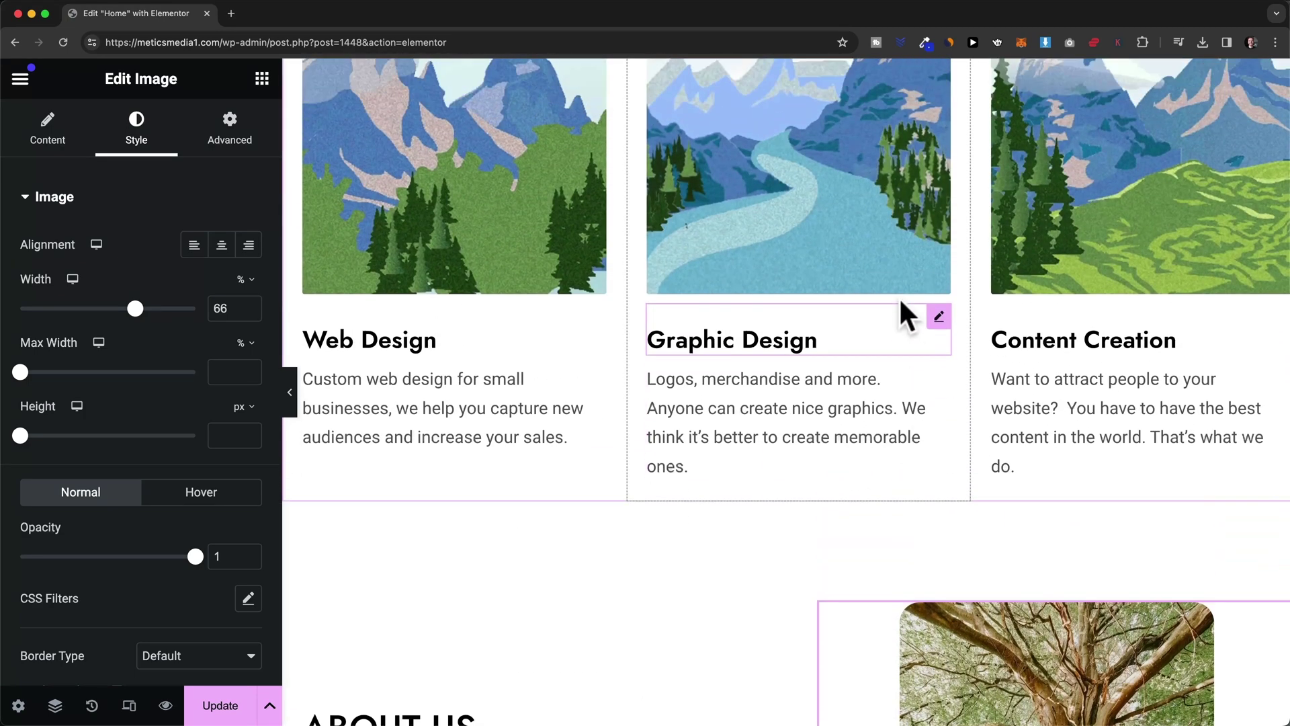
pyautogui.scroll(10, 901, 282)
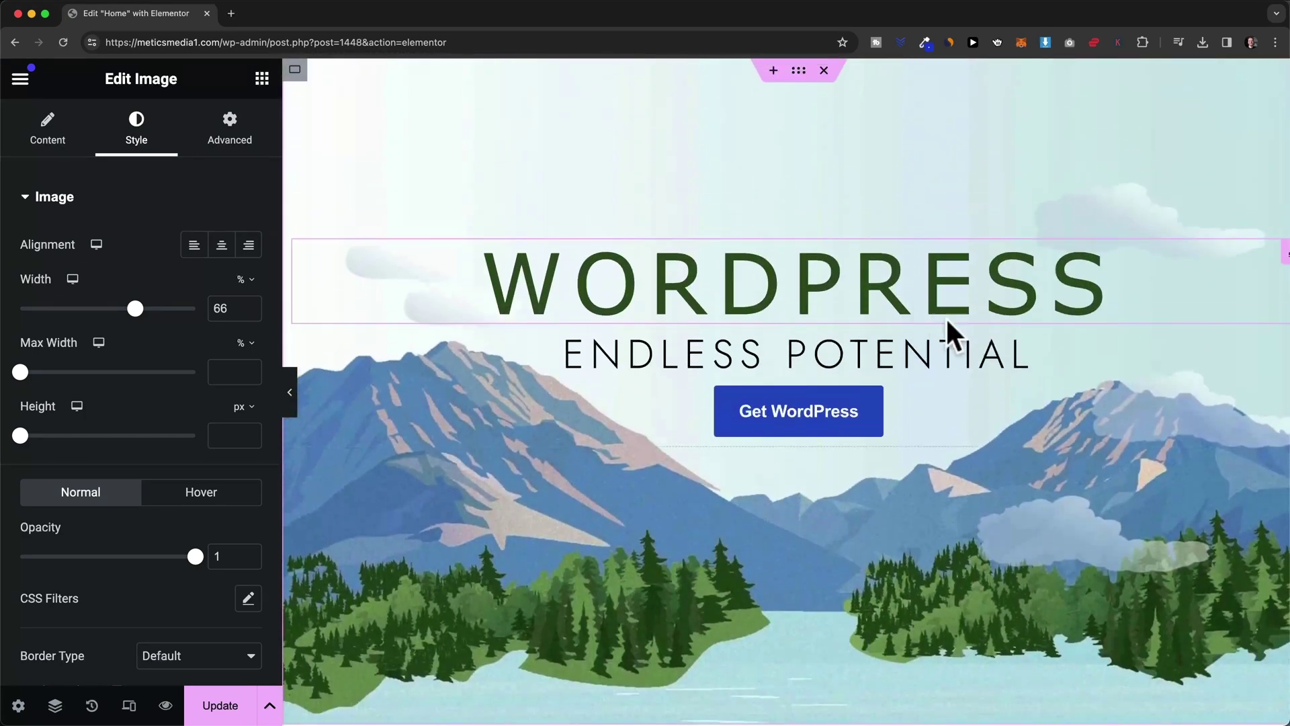
pyautogui.scroll(-1, 861, 131)
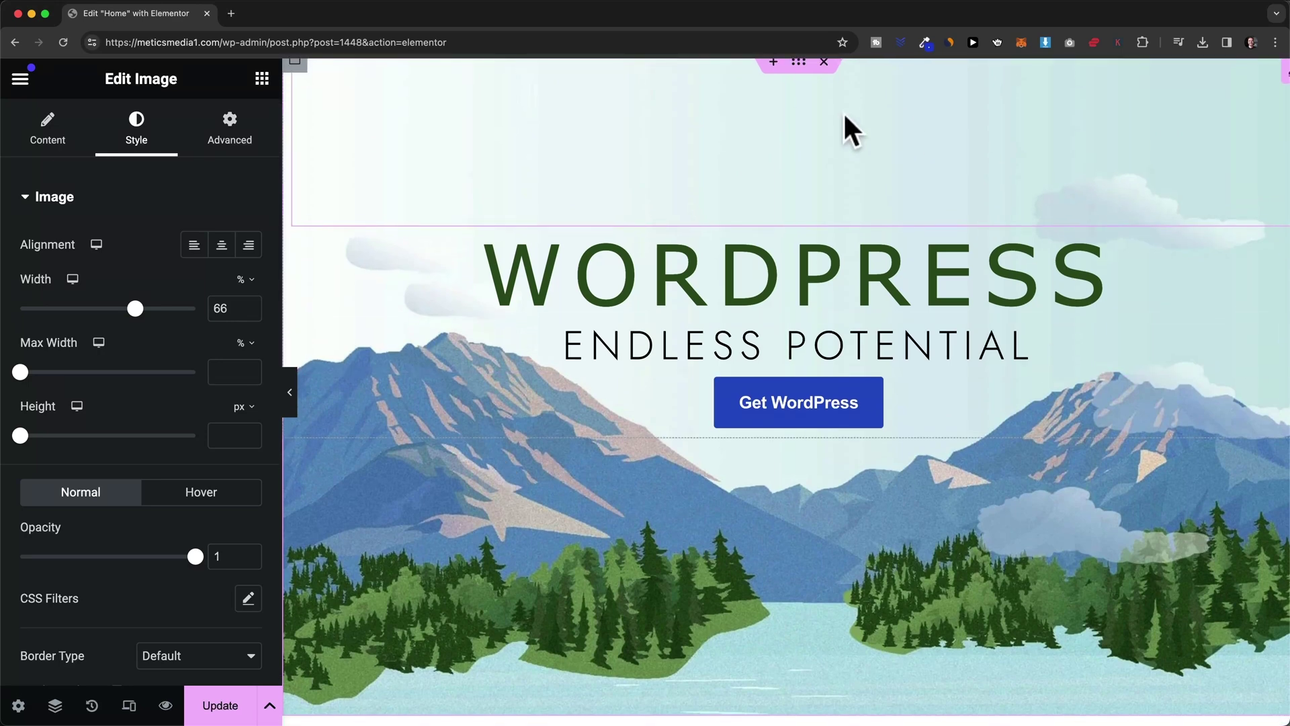
pyautogui.scroll(-6, 611, 449)
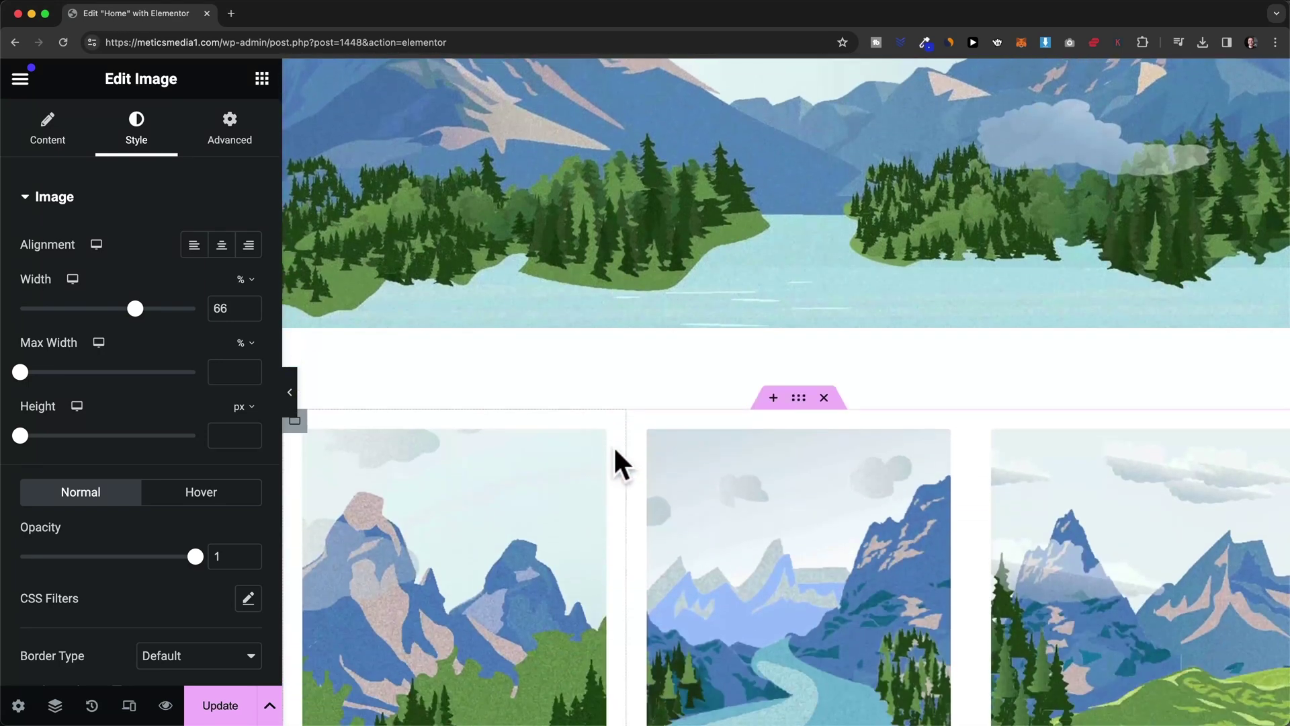
pyautogui.scroll(-4, 679, 415)
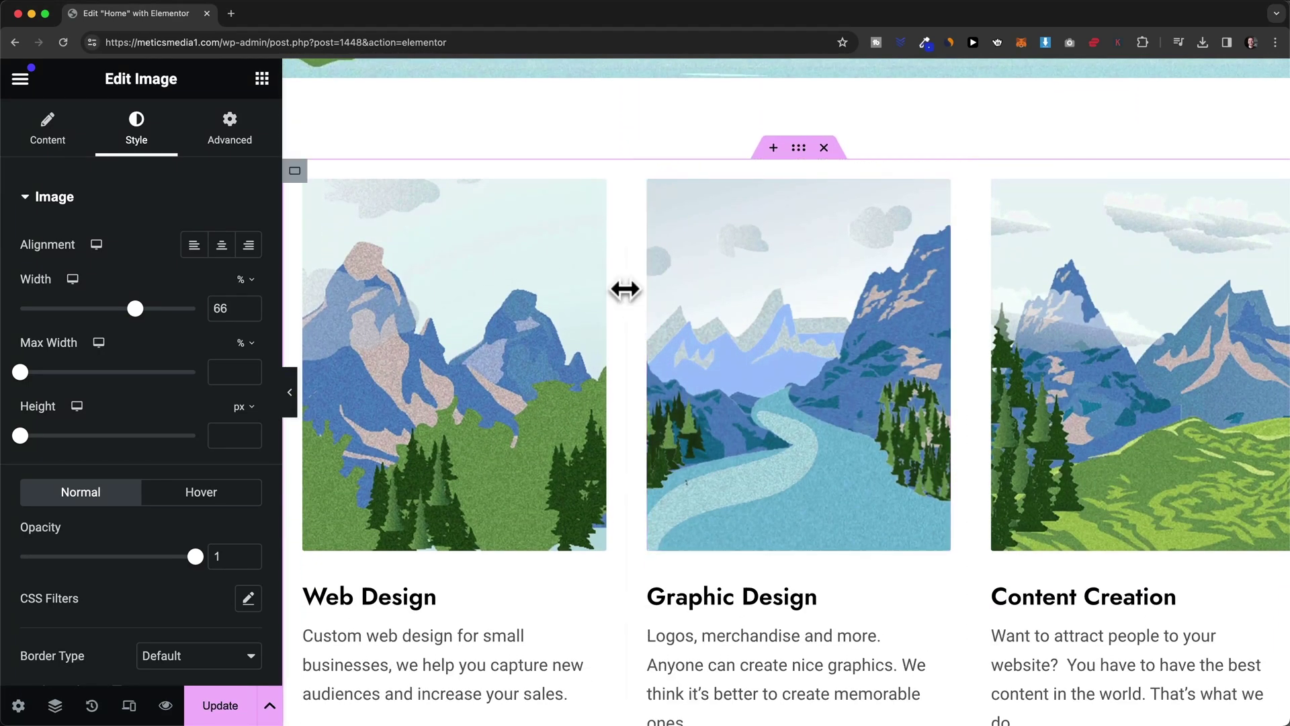
pyautogui.scroll(-12, 625, 289)
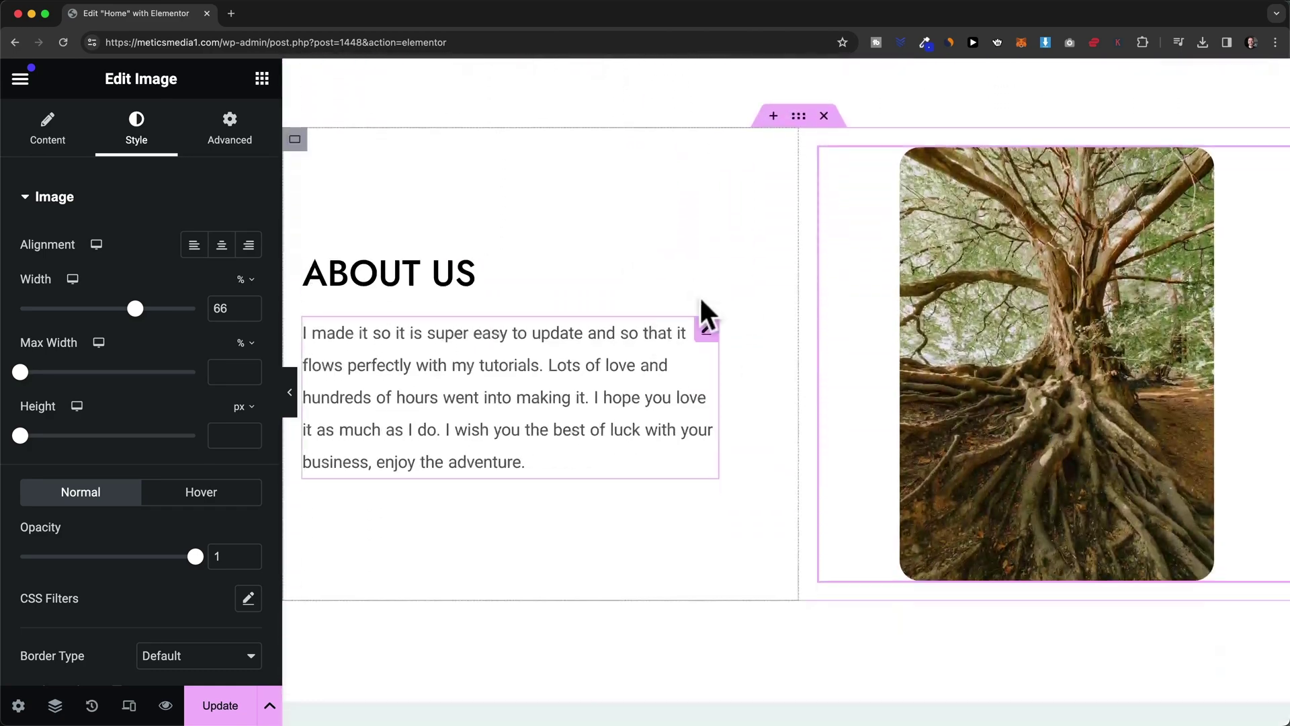
pyautogui.scroll(-10, 704, 313)
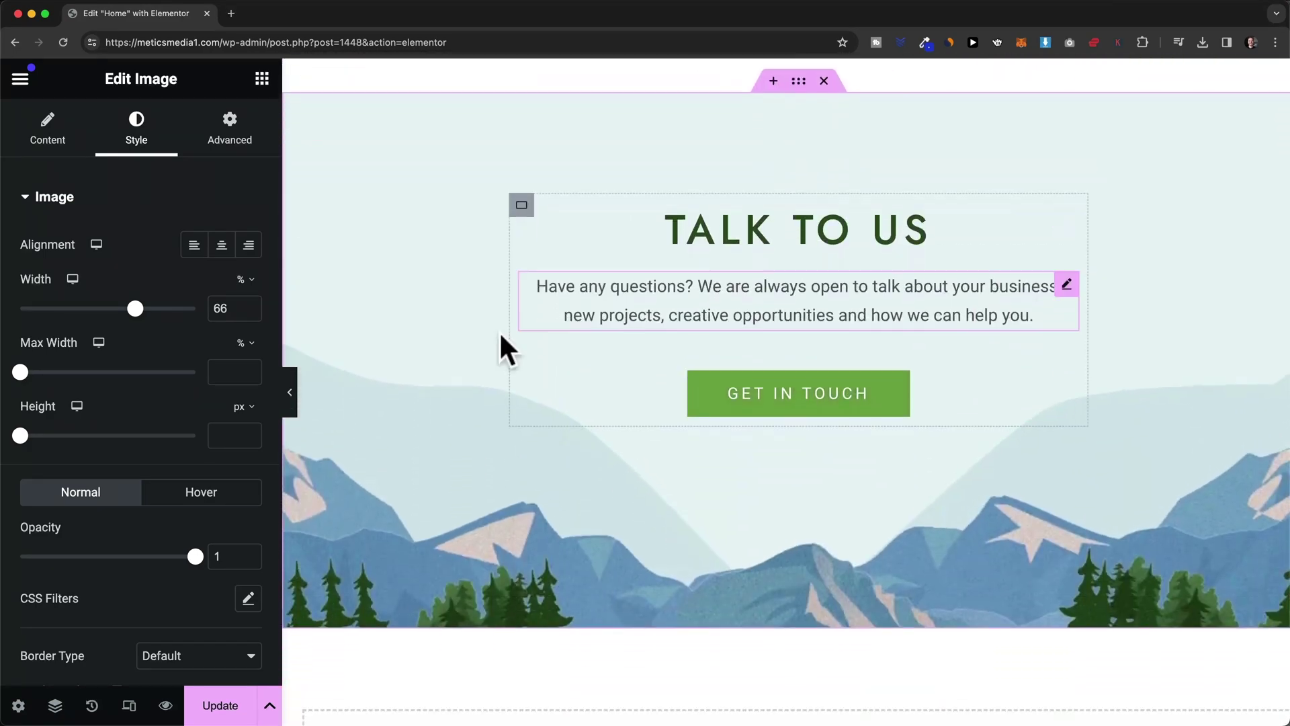
pyautogui.scroll(9, 692, 357)
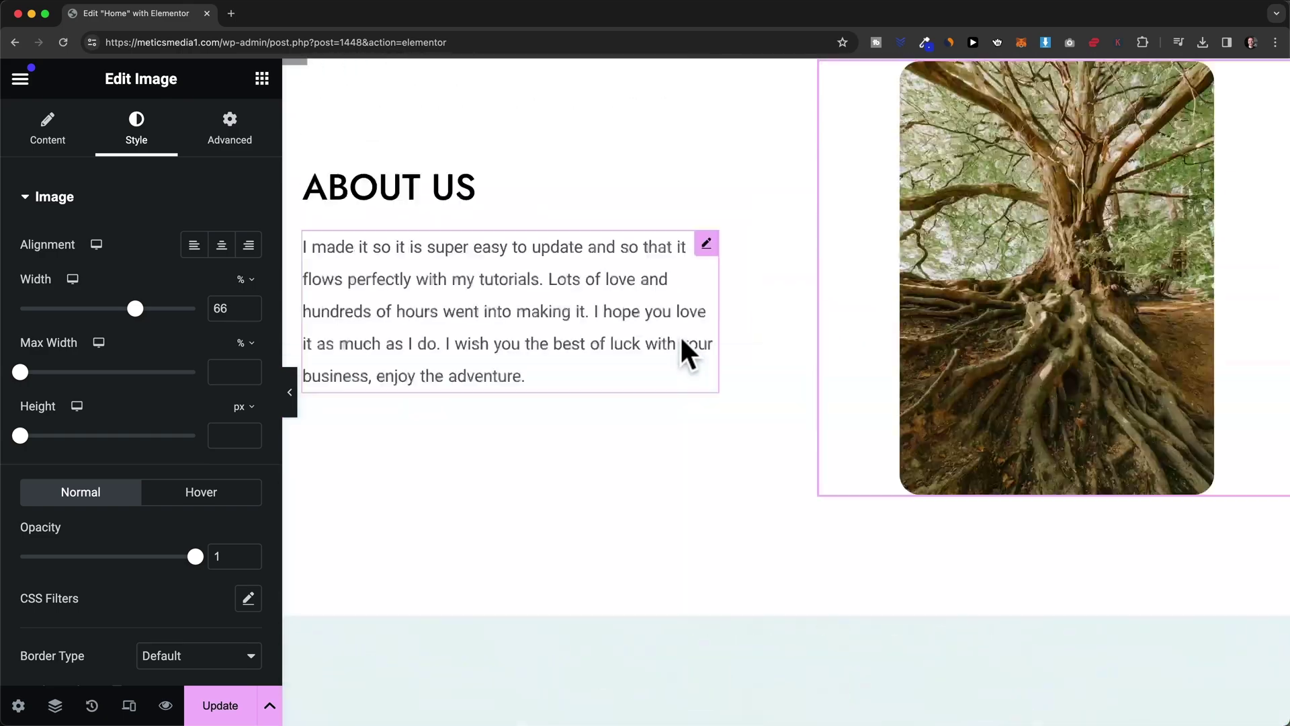
pyautogui.scroll(12, 764, 383)
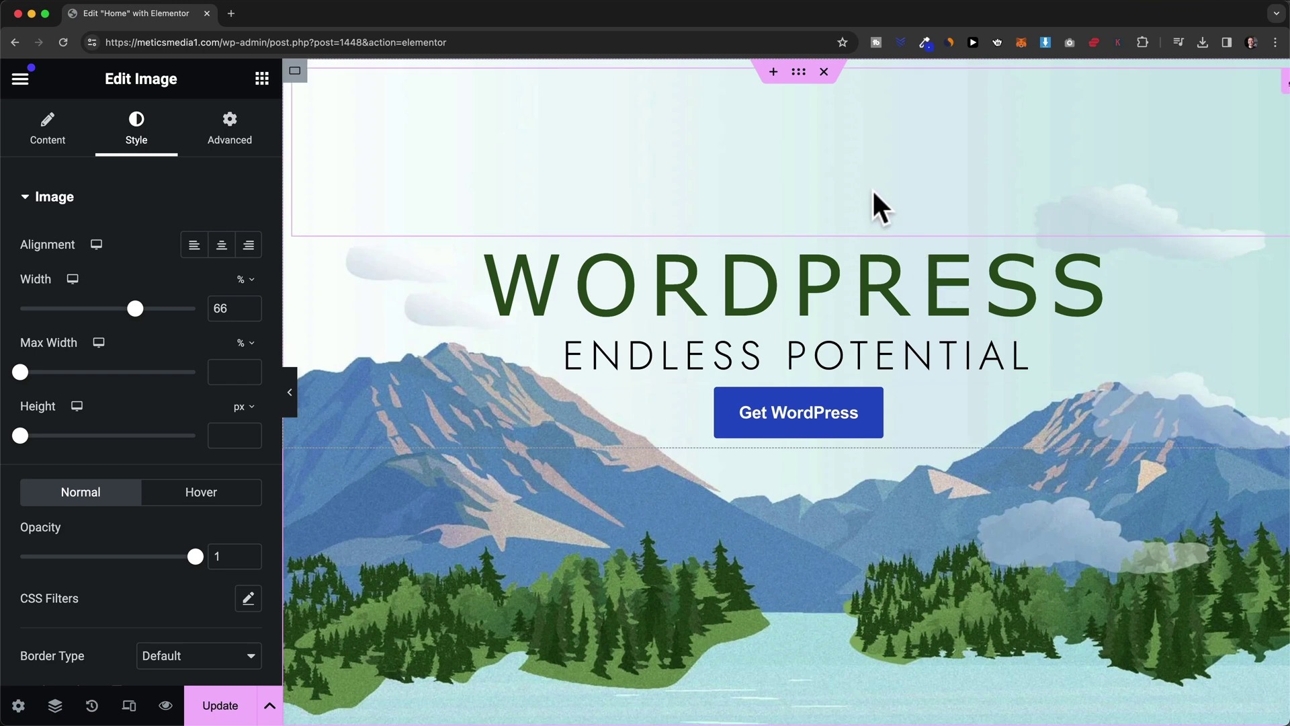
pyautogui.click(799, 72)
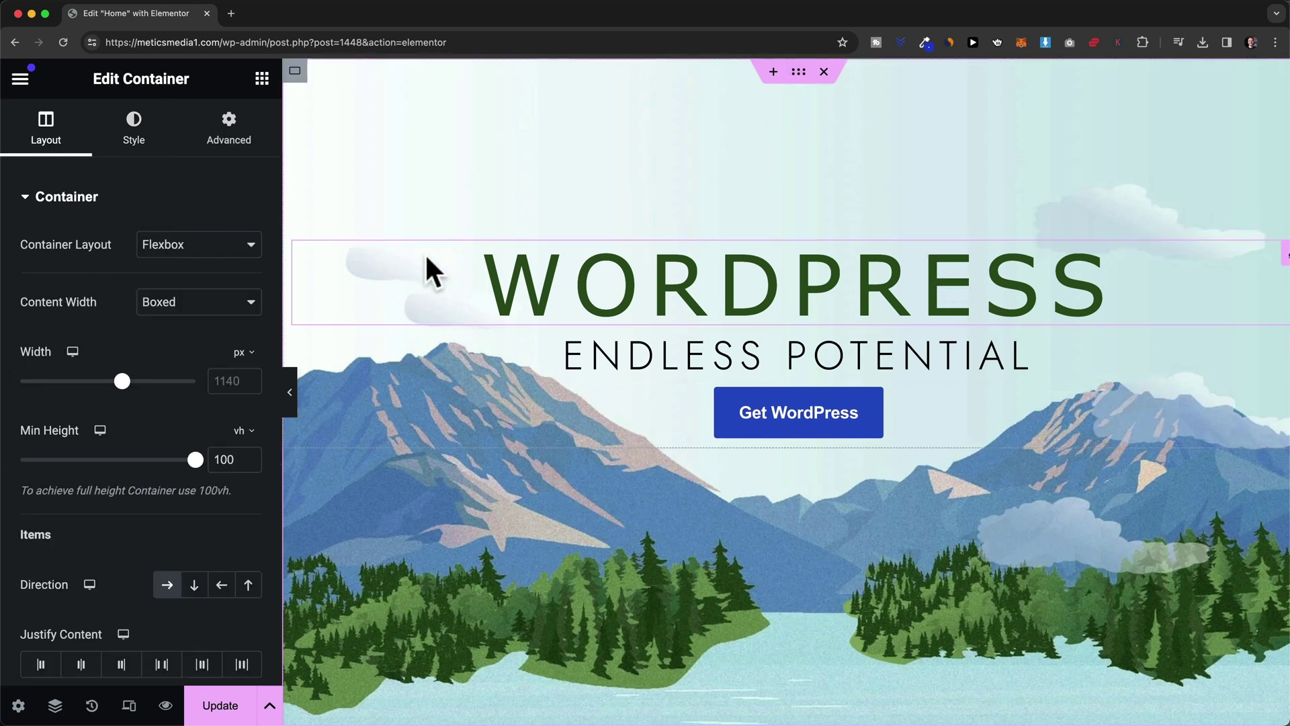
pyautogui.click(143, 149)
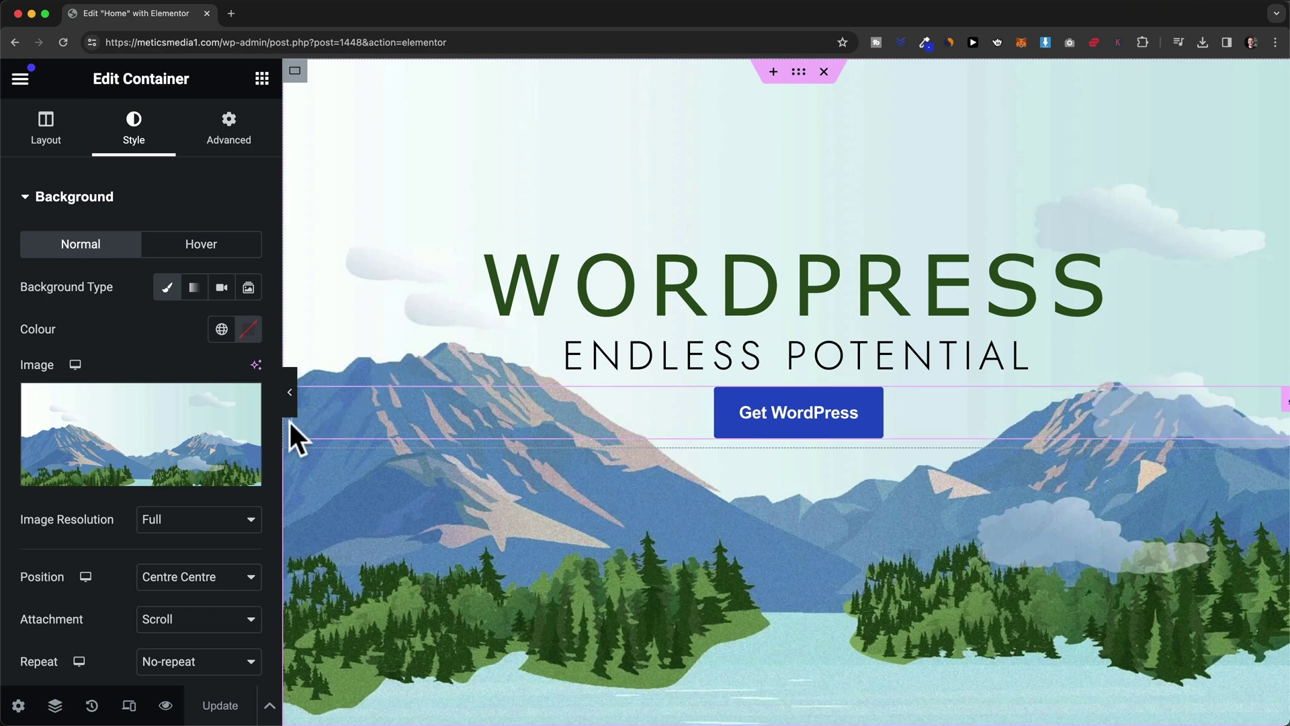
pyautogui.moveTo(235, 430)
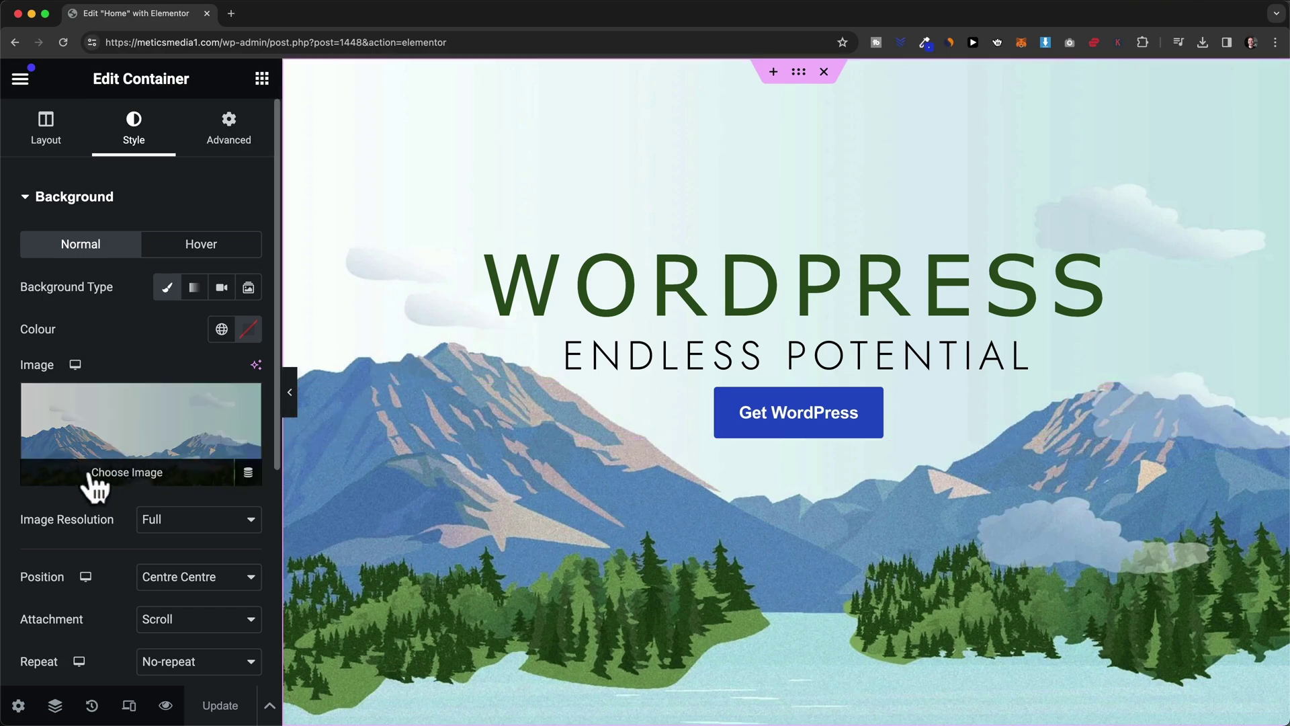
# Step: Upload pexels-photo.jpg and use it as the hero background instead of the mountain image
pyautogui.click(142, 478)
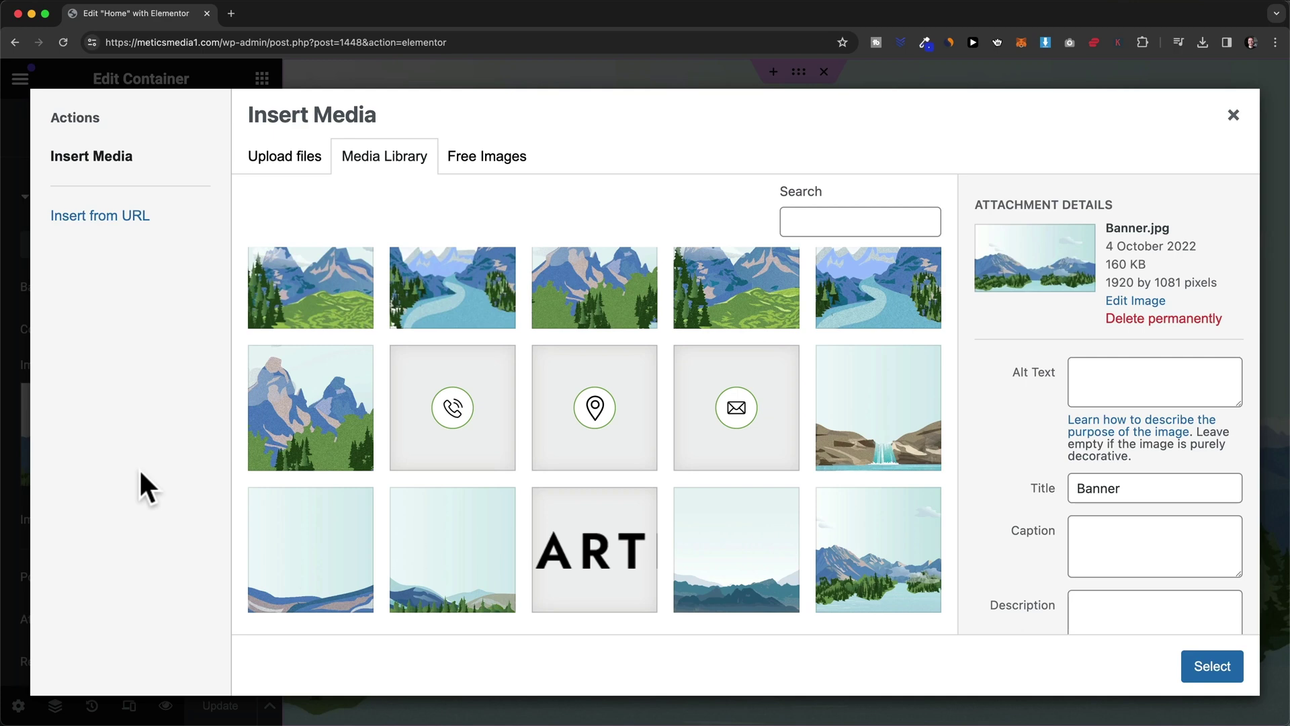
pyautogui.scroll(2, 504, 460)
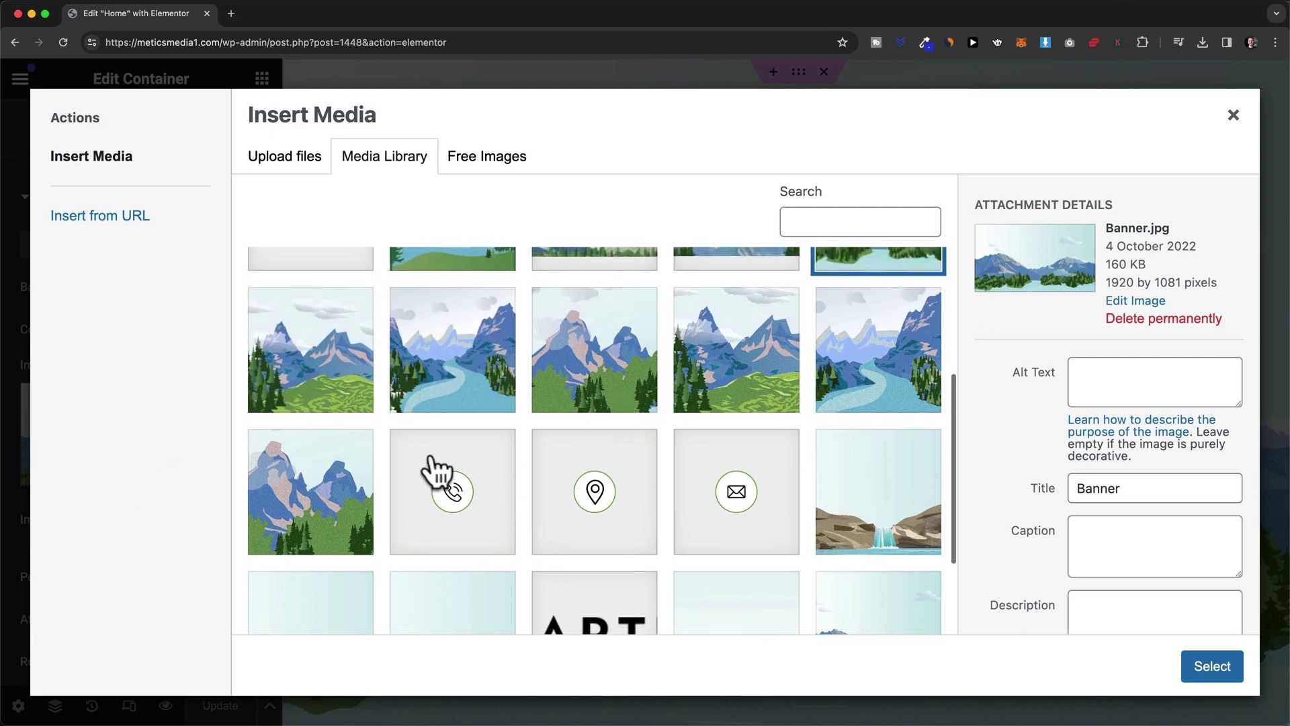
pyautogui.scroll(-1, 743, 436)
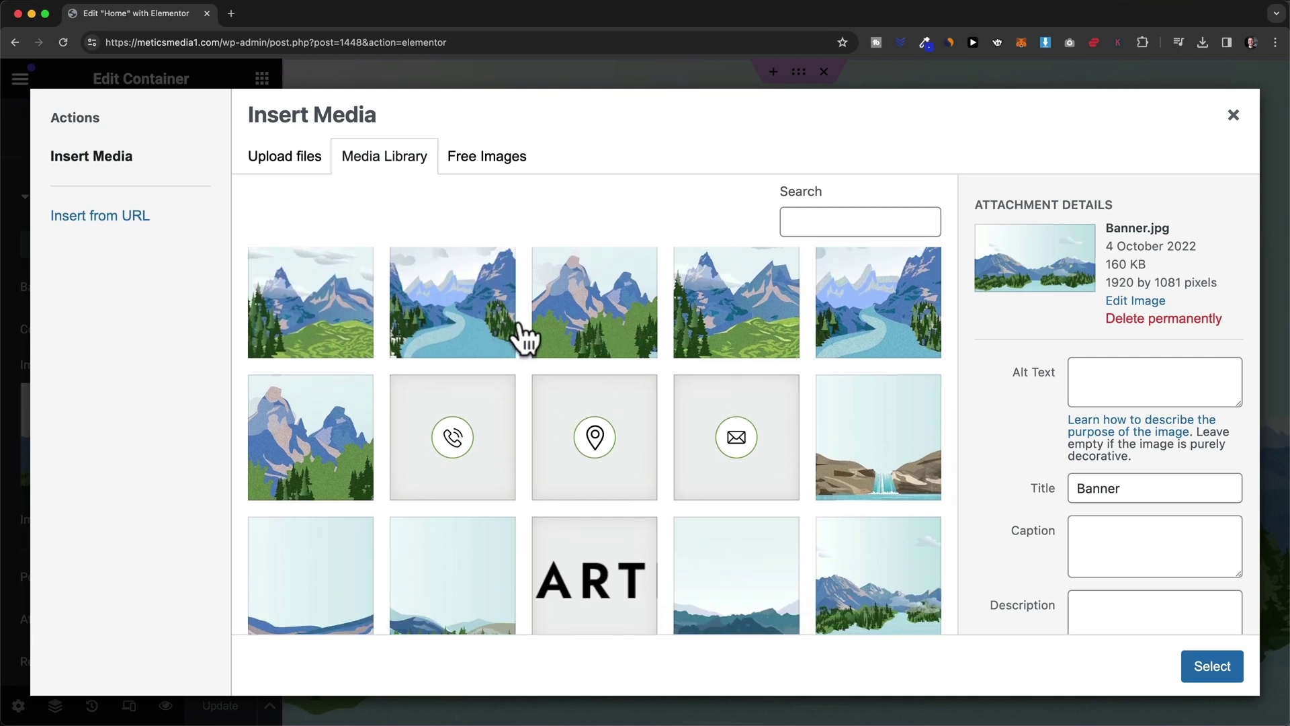
pyautogui.click(284, 157)
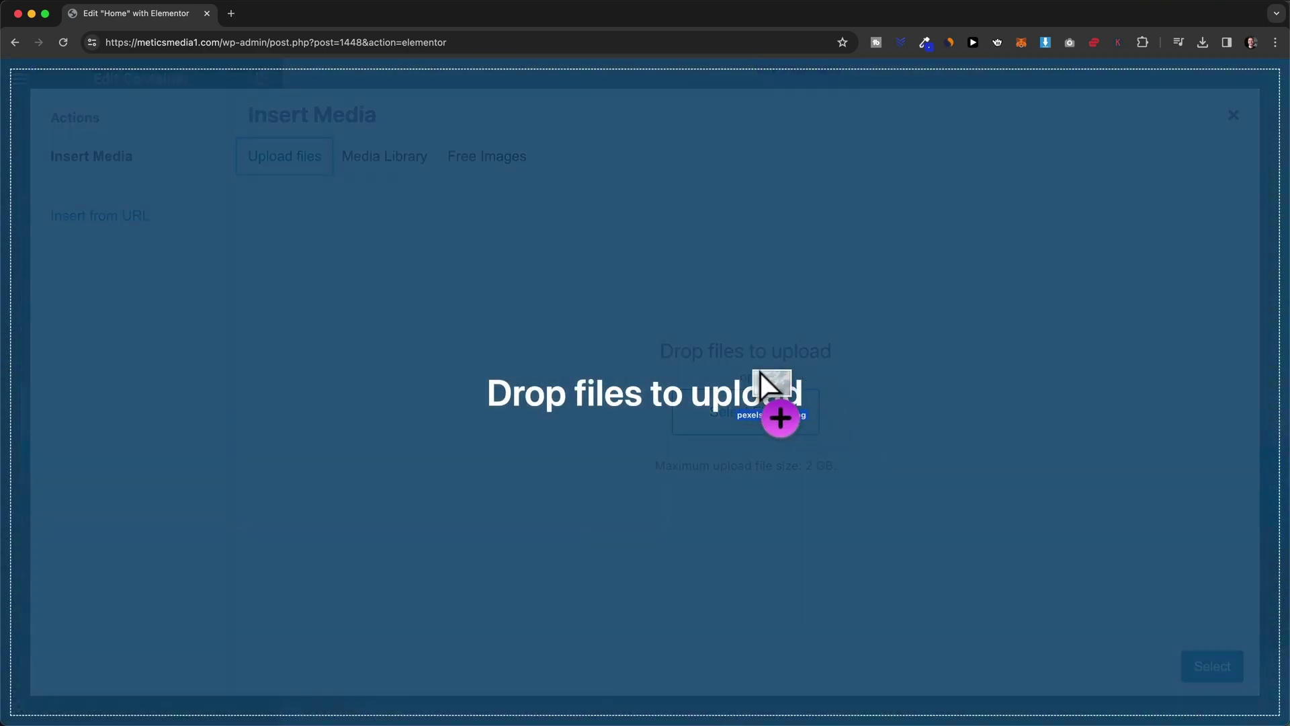
pyautogui.moveTo(762, 373); pyautogui.dragTo(753, 373)
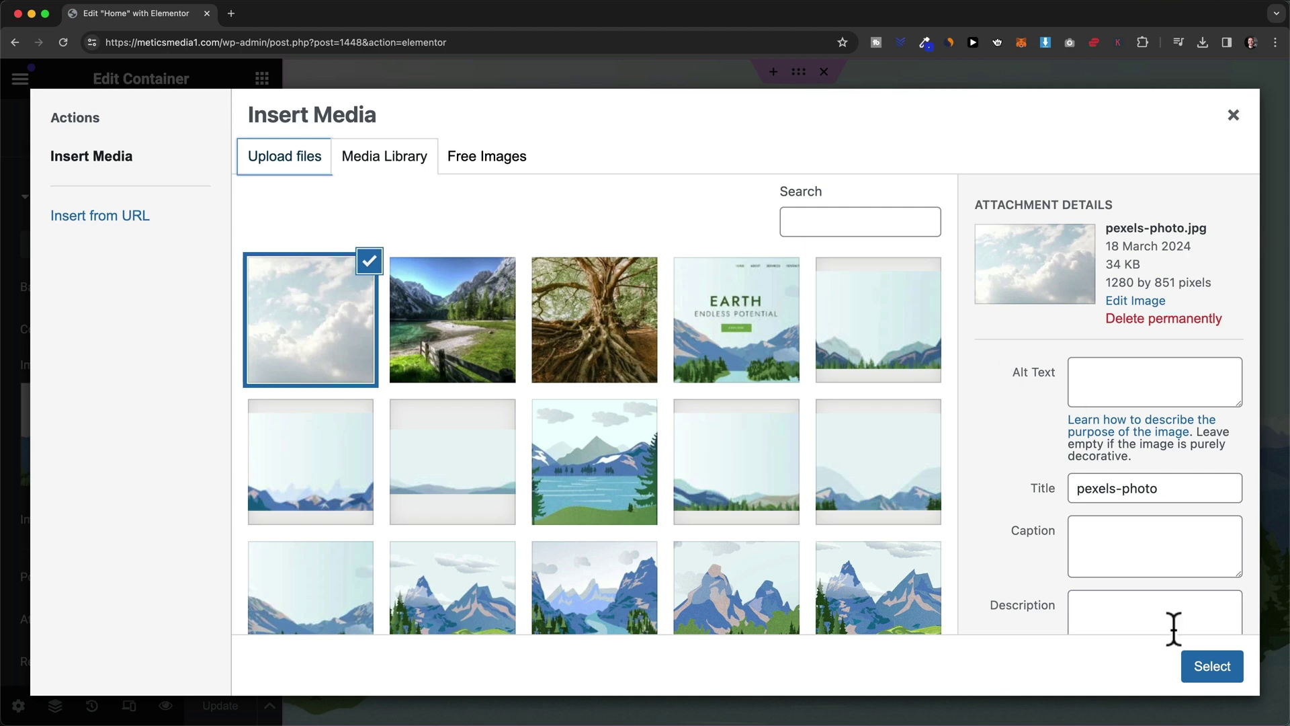
pyautogui.click(1203, 667)
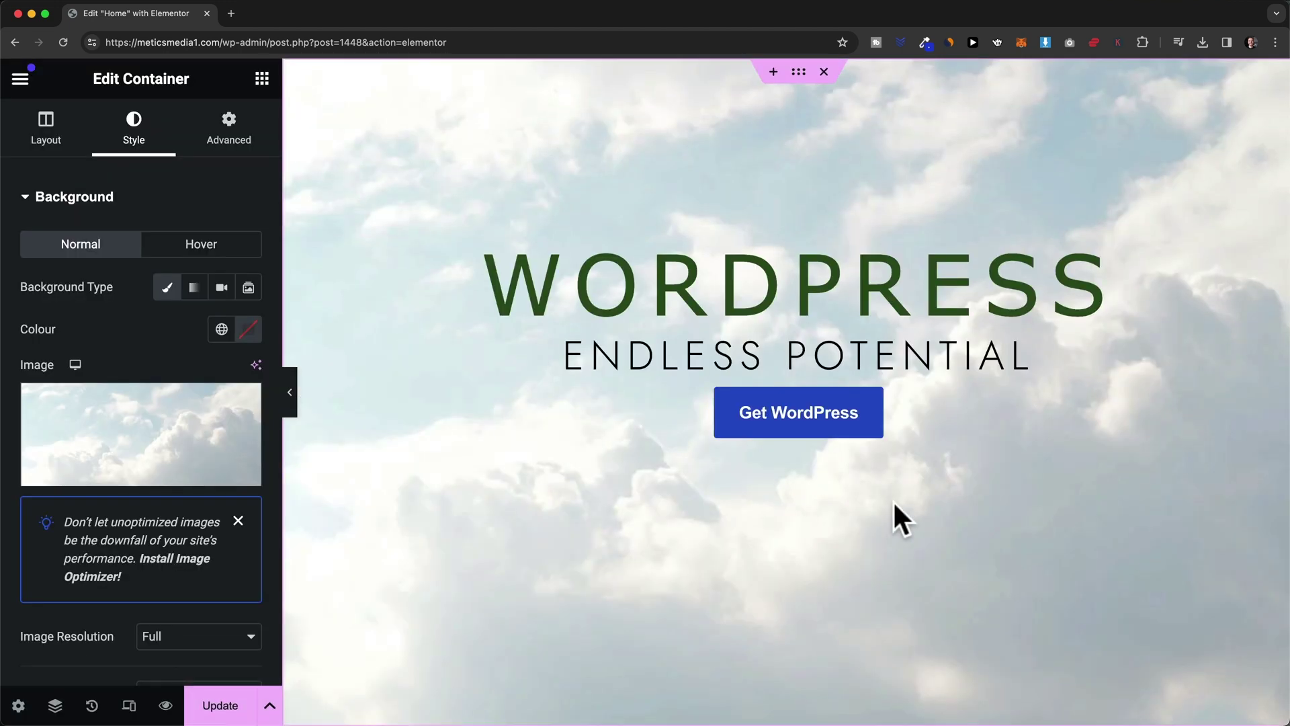
pyautogui.scroll(-1, 1008, 524)
pyautogui.scroll(1, 994, 470)
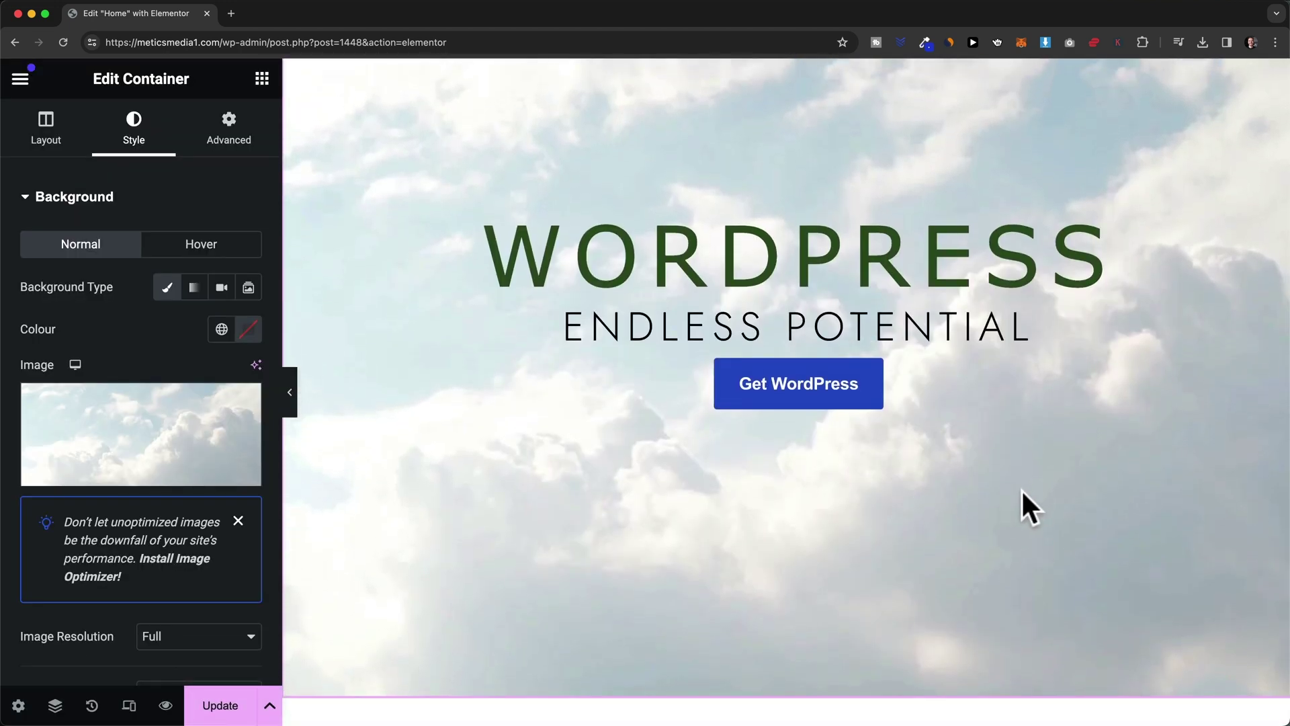
pyautogui.scroll(-5, 148, 321)
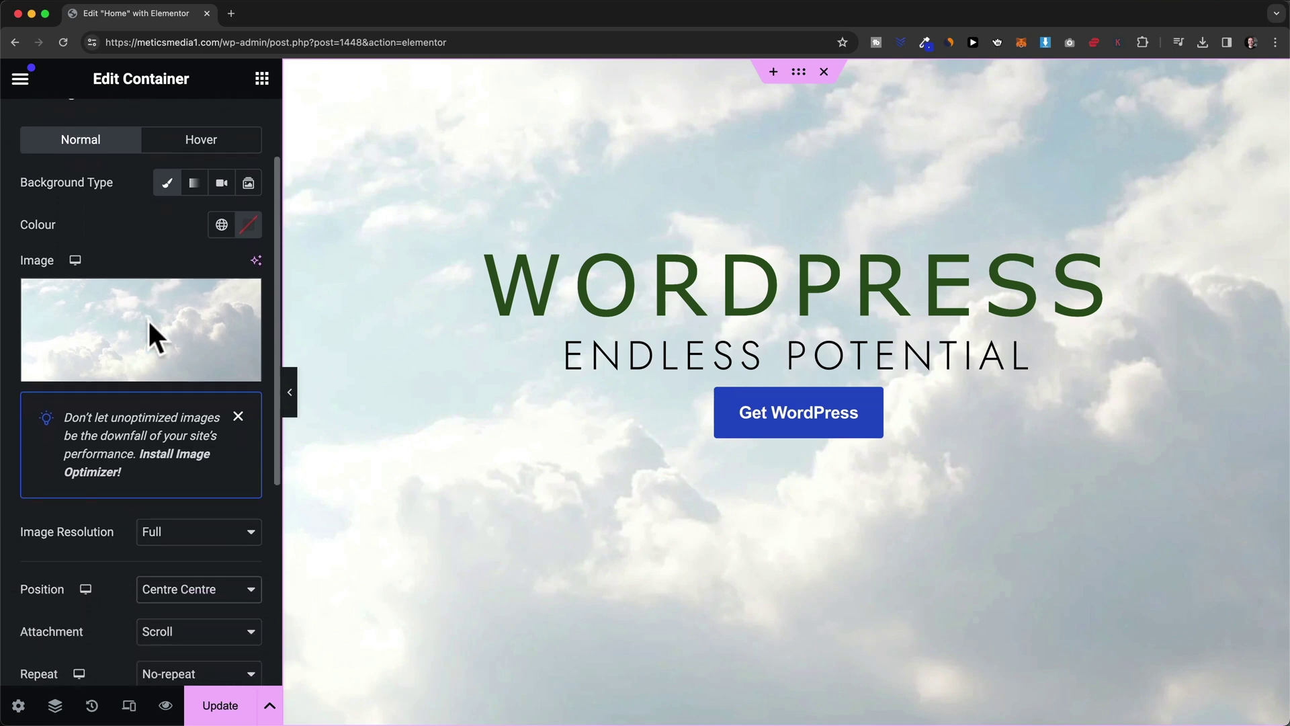
pyautogui.scroll(-5, 147, 321)
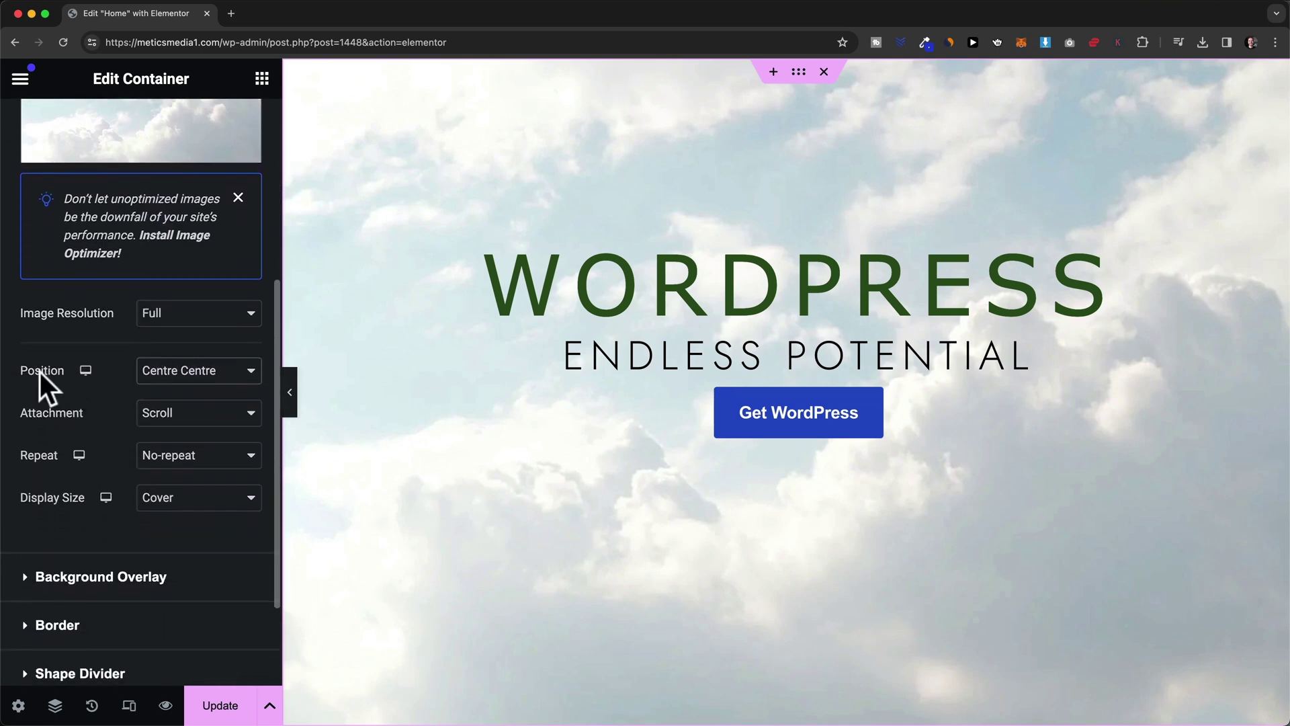
pyautogui.click(191, 374)
pyautogui.click(124, 376)
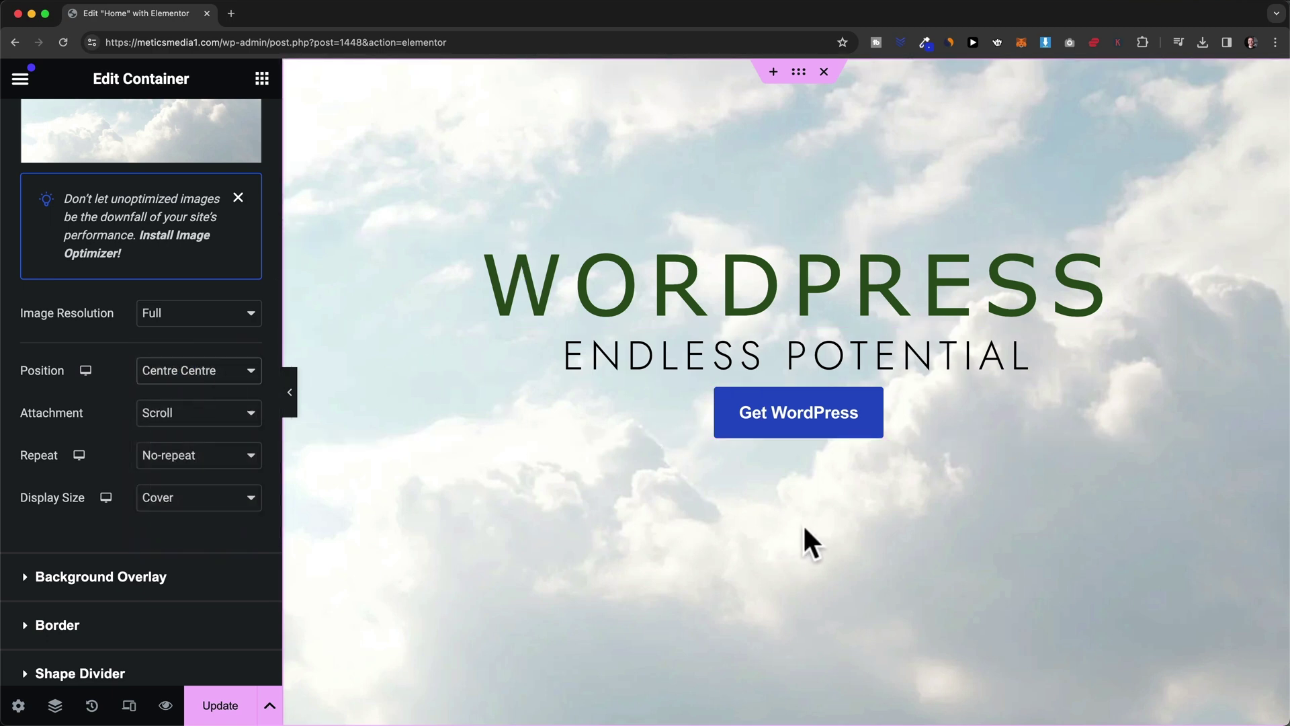
pyautogui.scroll(-1, 802, 275)
pyautogui.scroll(1, 825, 196)
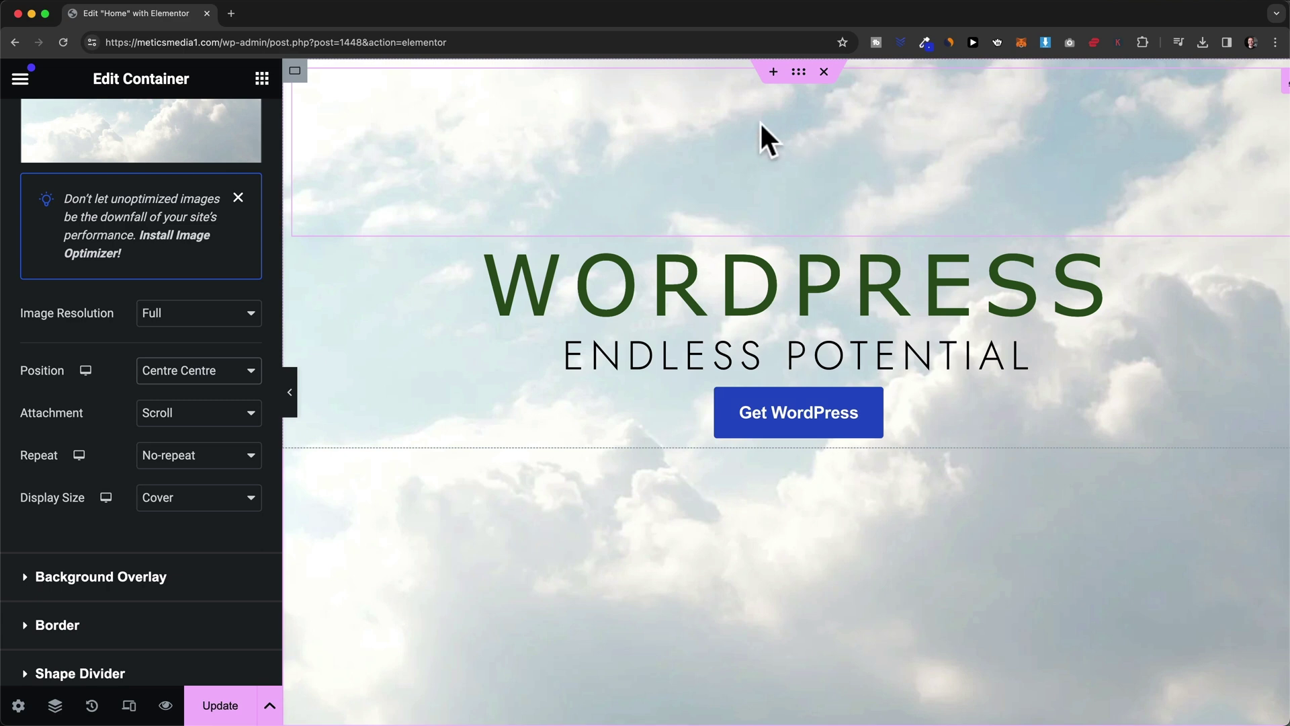
pyautogui.click(192, 371)
pyautogui.click(201, 427)
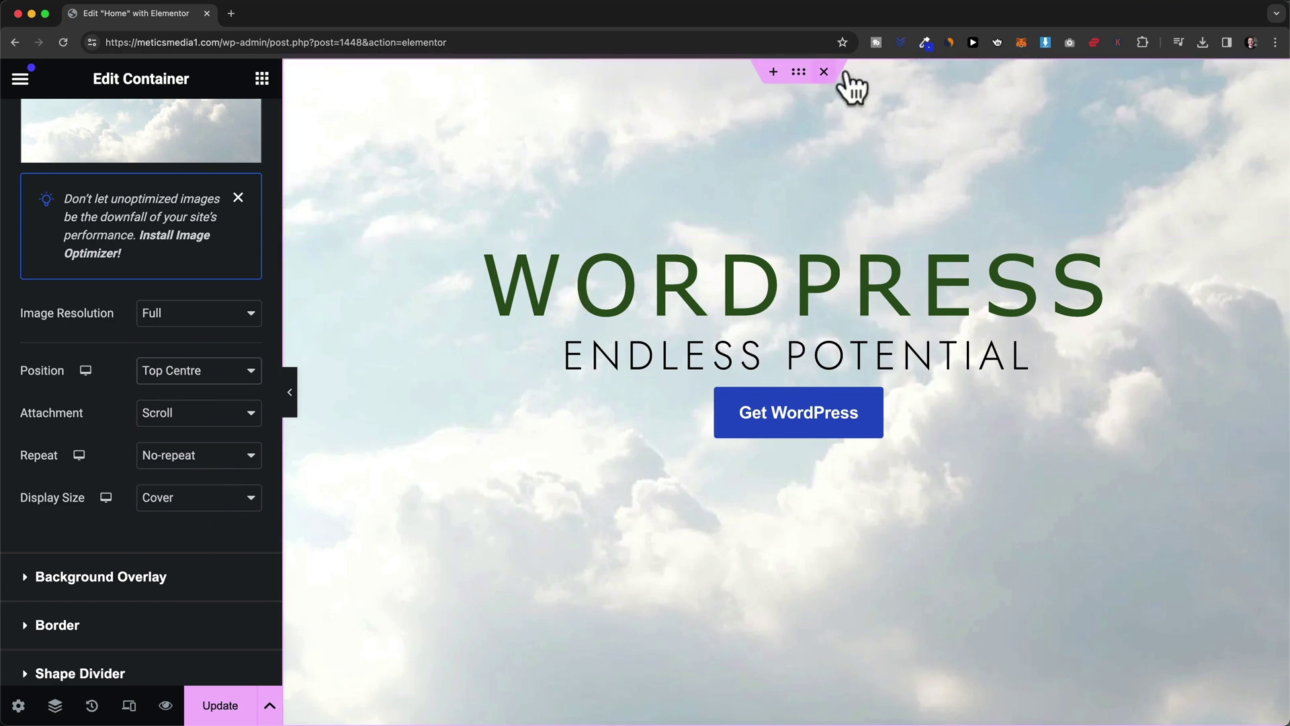
pyautogui.click(191, 375)
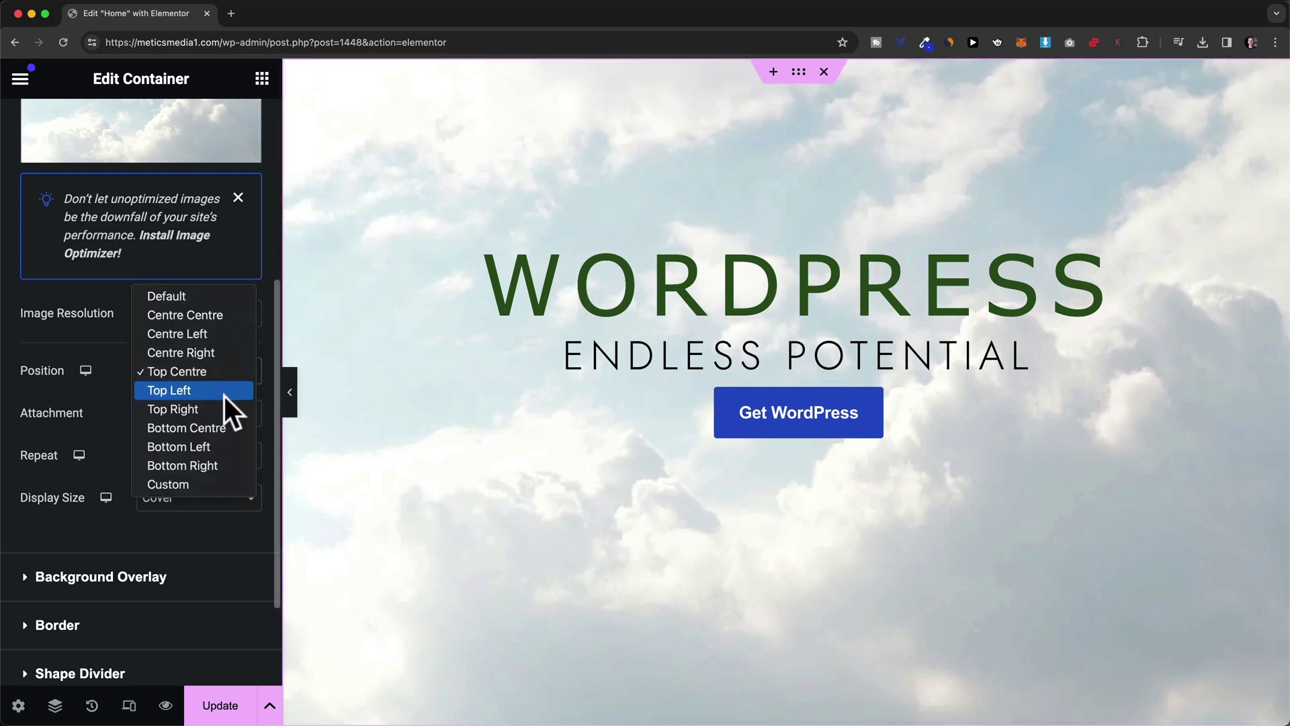
pyautogui.click(239, 427)
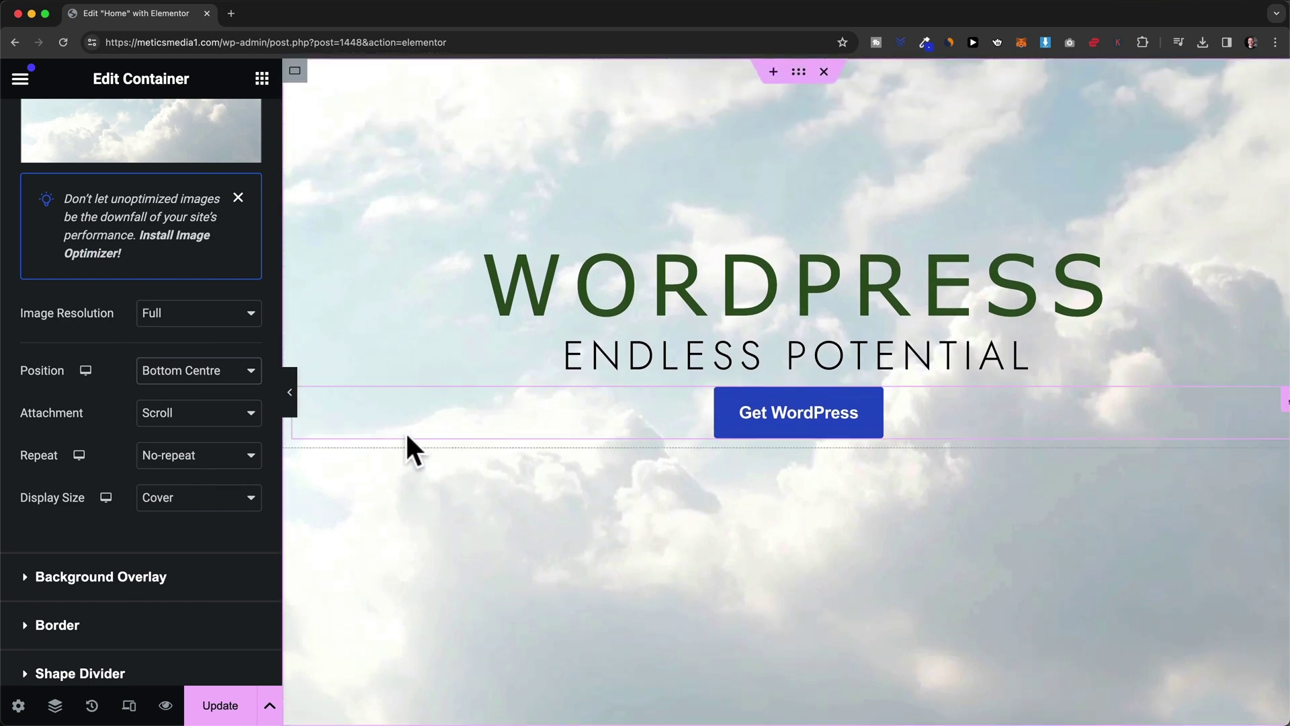
pyautogui.click(218, 373)
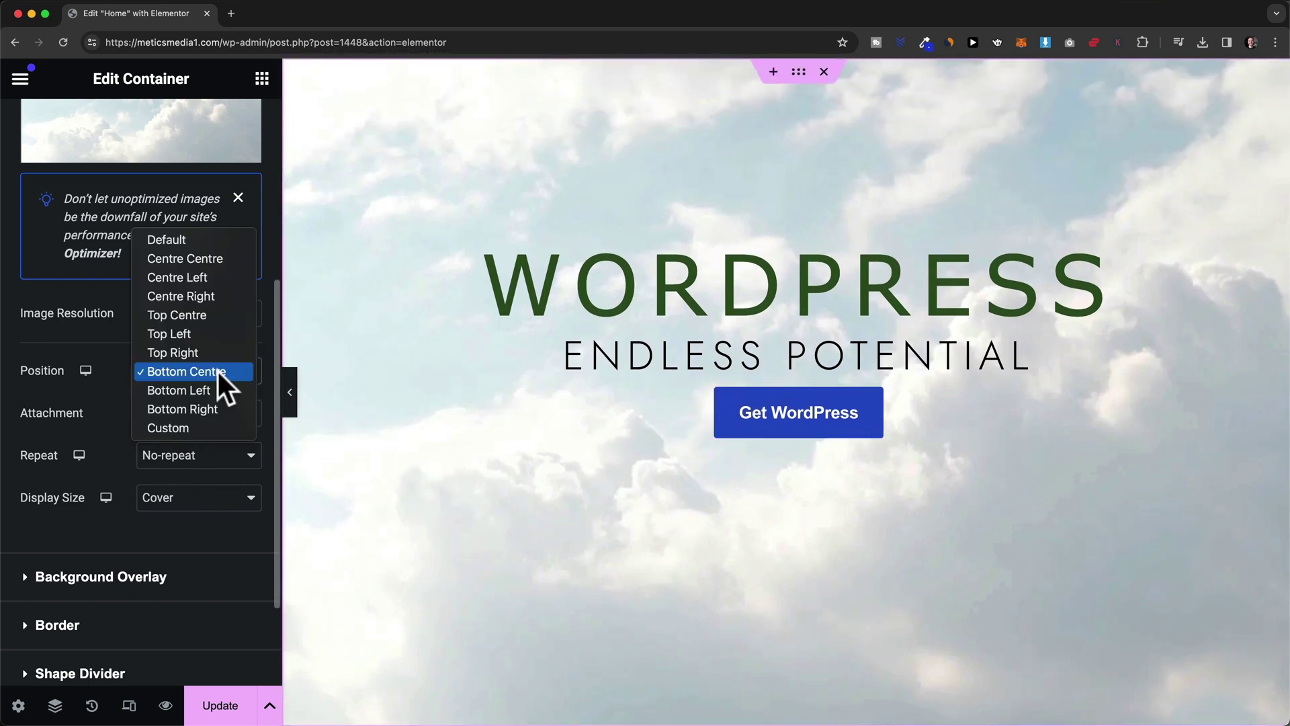
pyautogui.click(212, 260)
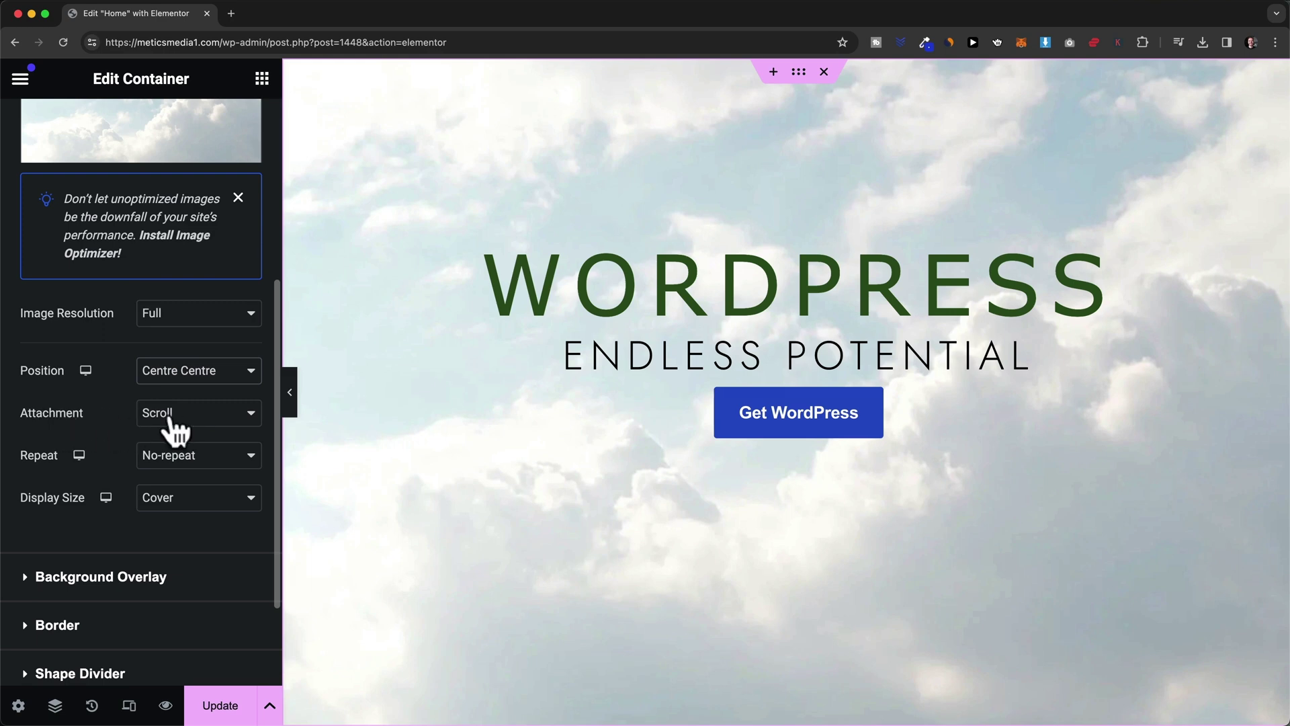
# Step: Set the hero background image attachment to Fixed
pyautogui.scroll(-1, 518, 358)
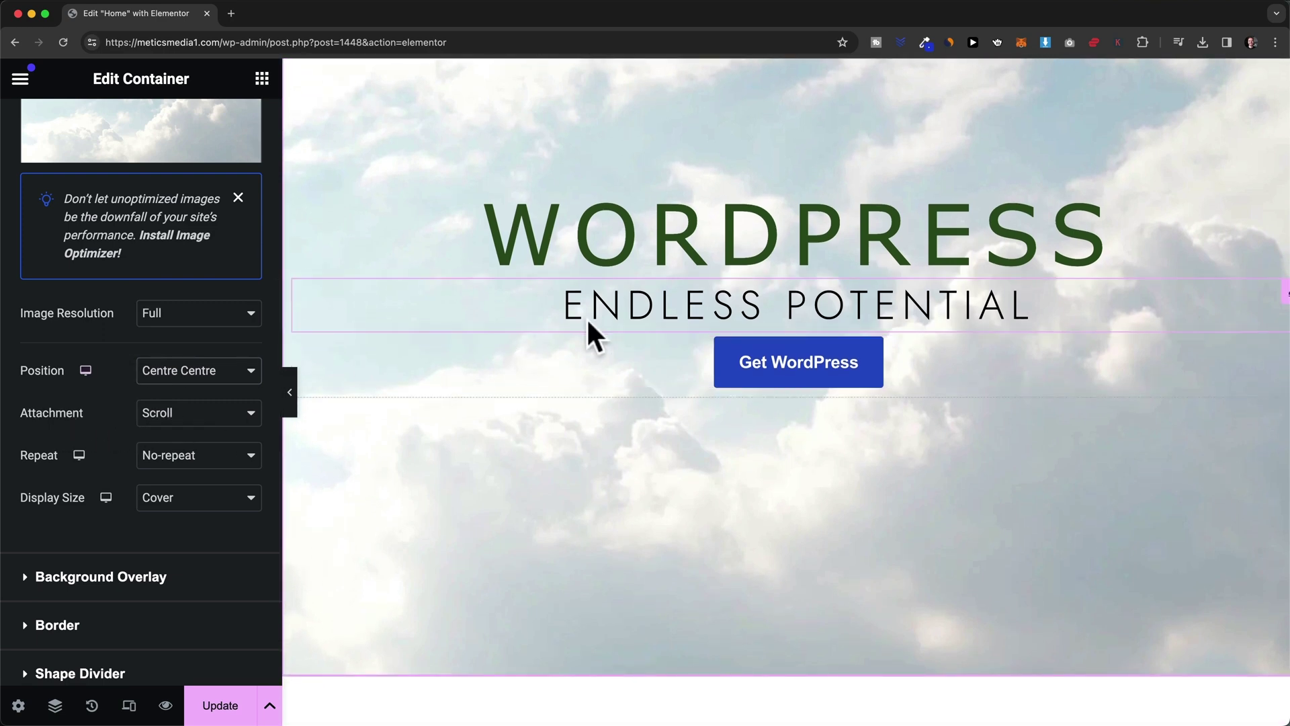
pyautogui.scroll(-2, 604, 346)
pyautogui.scroll(3, 742, 250)
pyautogui.scroll(-5, 726, 272)
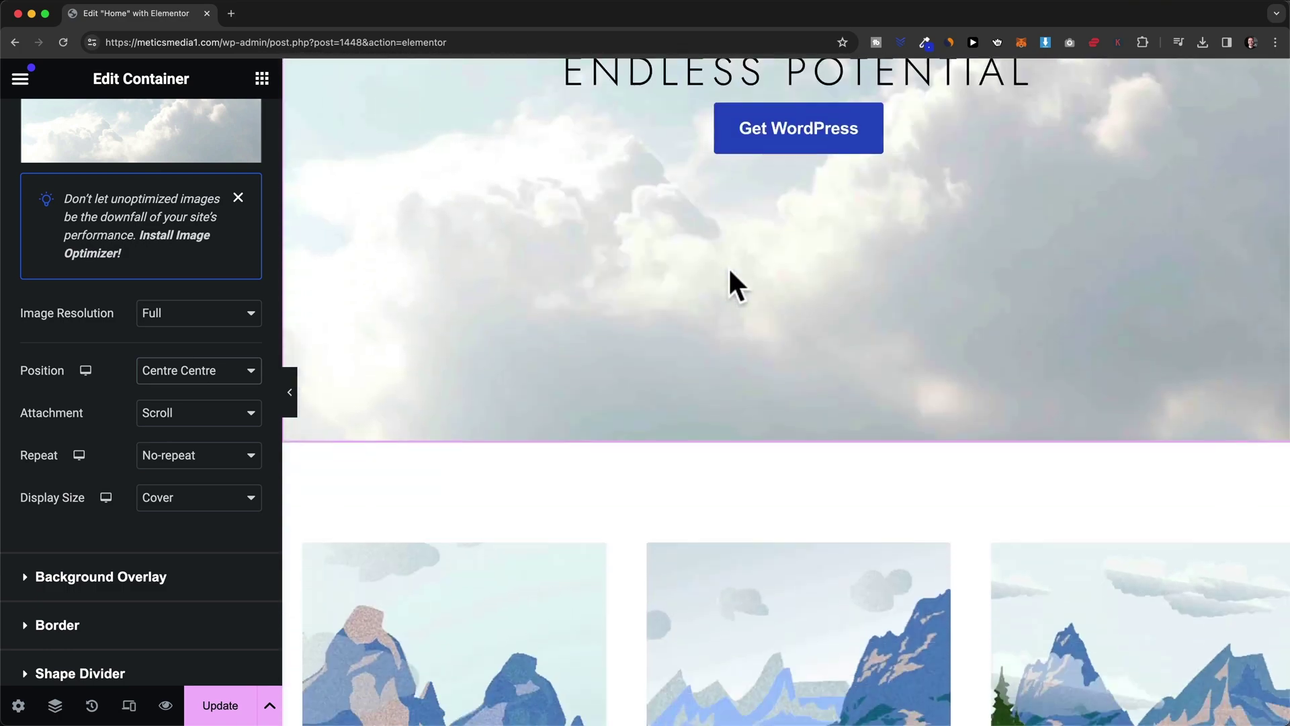
pyautogui.scroll(-4, 730, 275)
pyautogui.scroll(9, 746, 288)
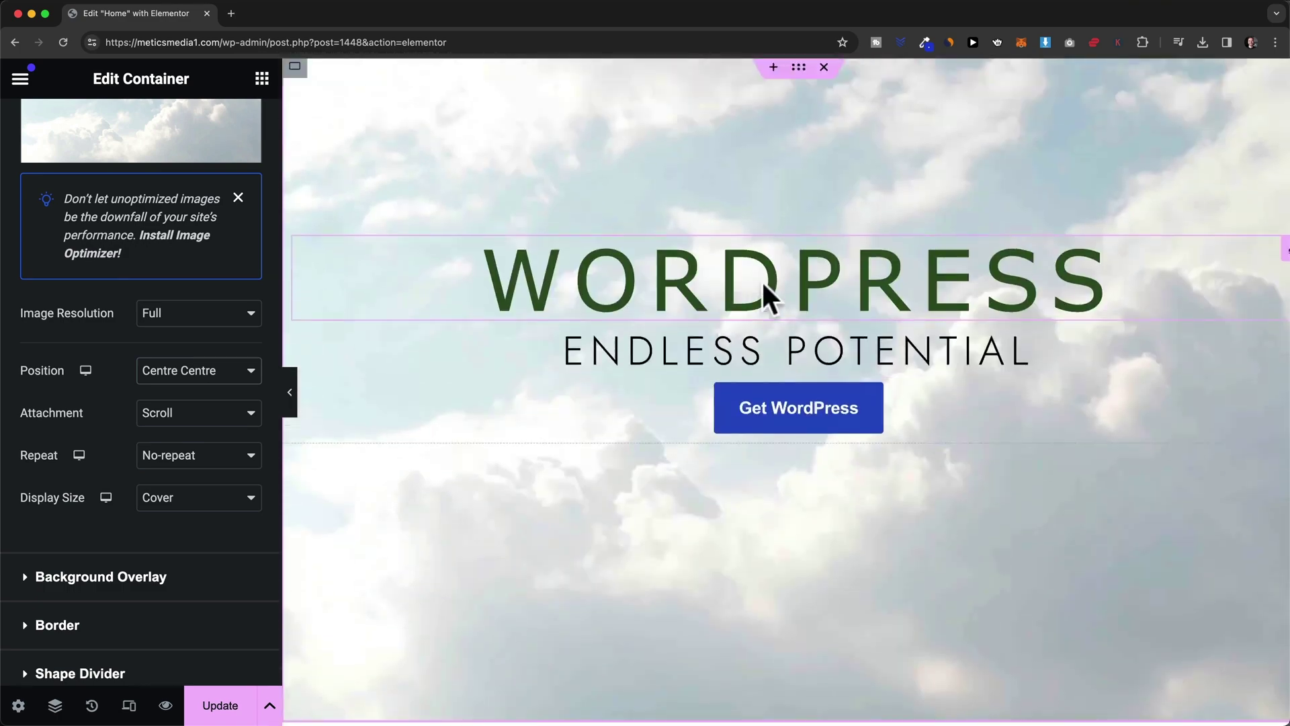
pyautogui.click(184, 428)
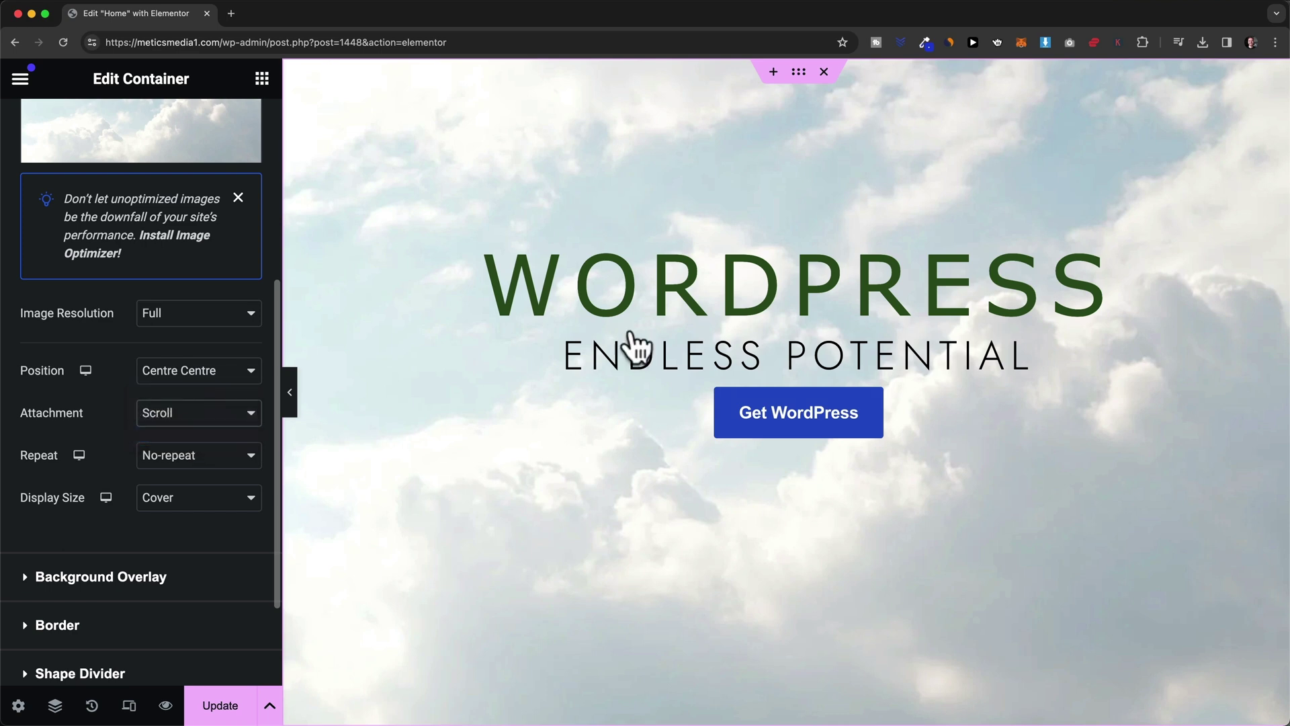
# Step: Change the background attachment back to Scroll so the cloud image moves with the page
pyautogui.scroll(-7, 726, 304)
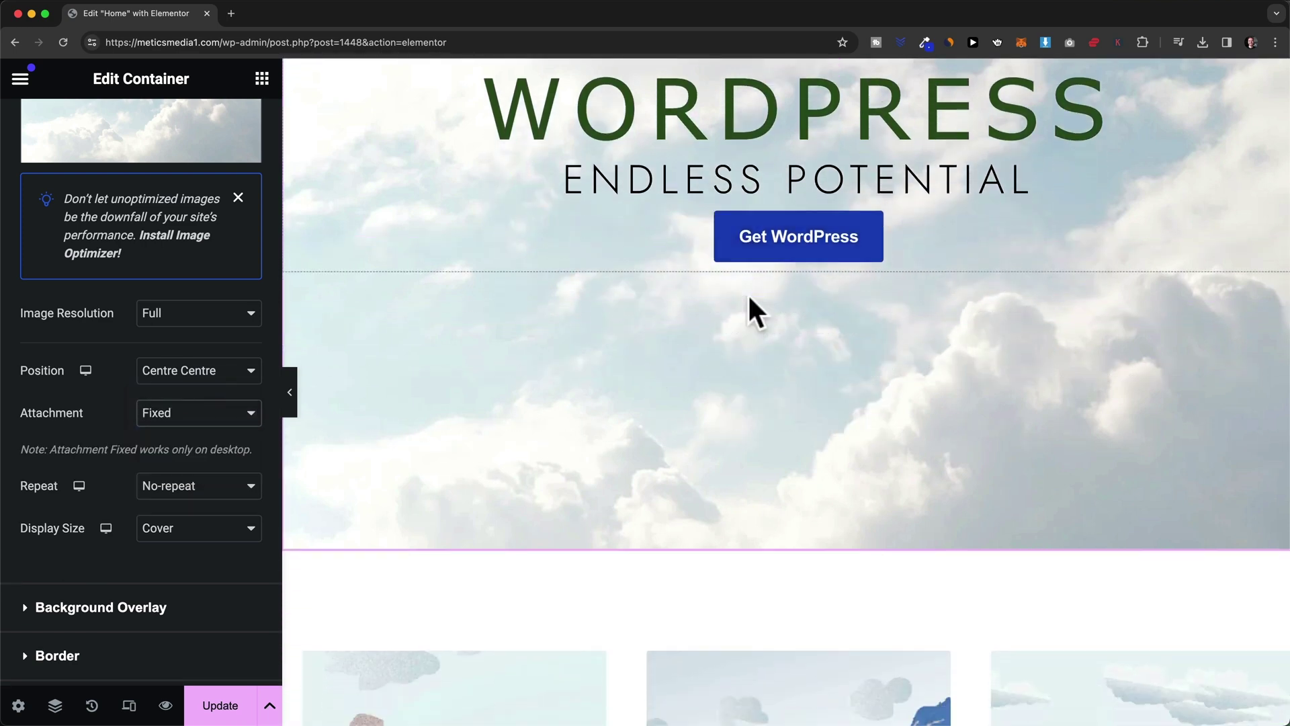
pyautogui.scroll(7, 753, 299)
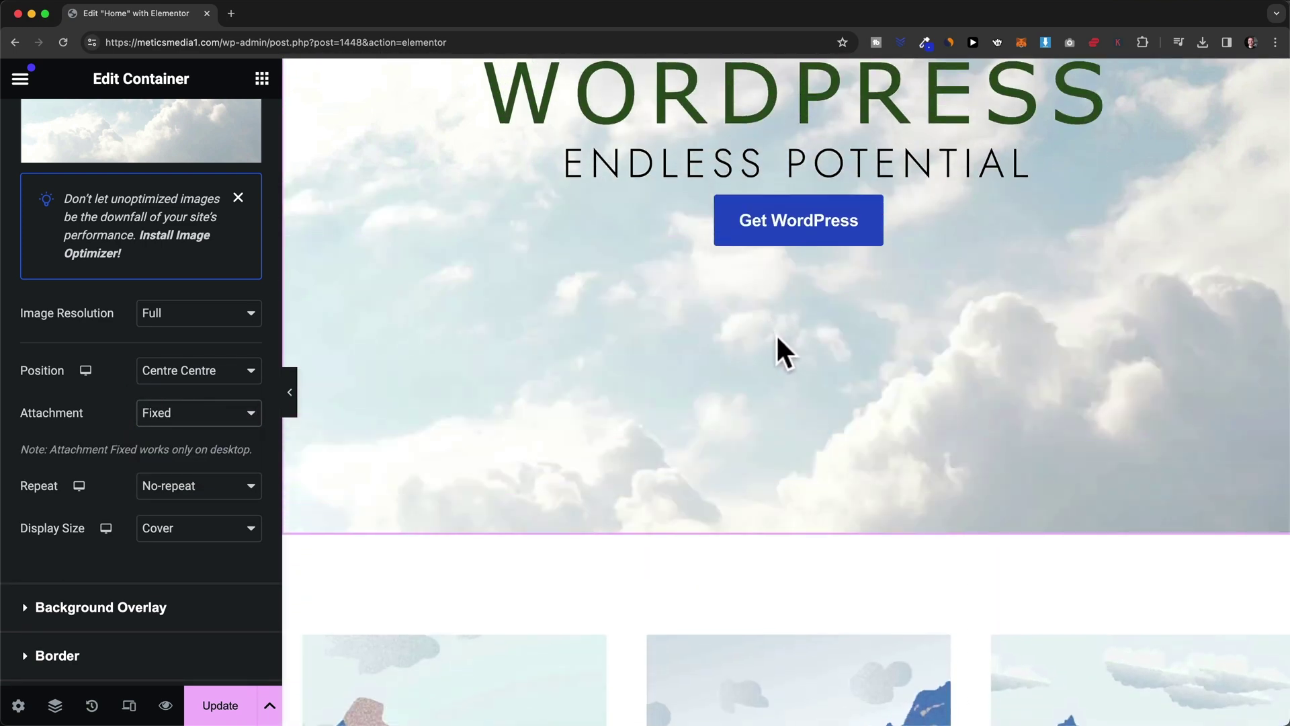
pyautogui.scroll(-3, 785, 339)
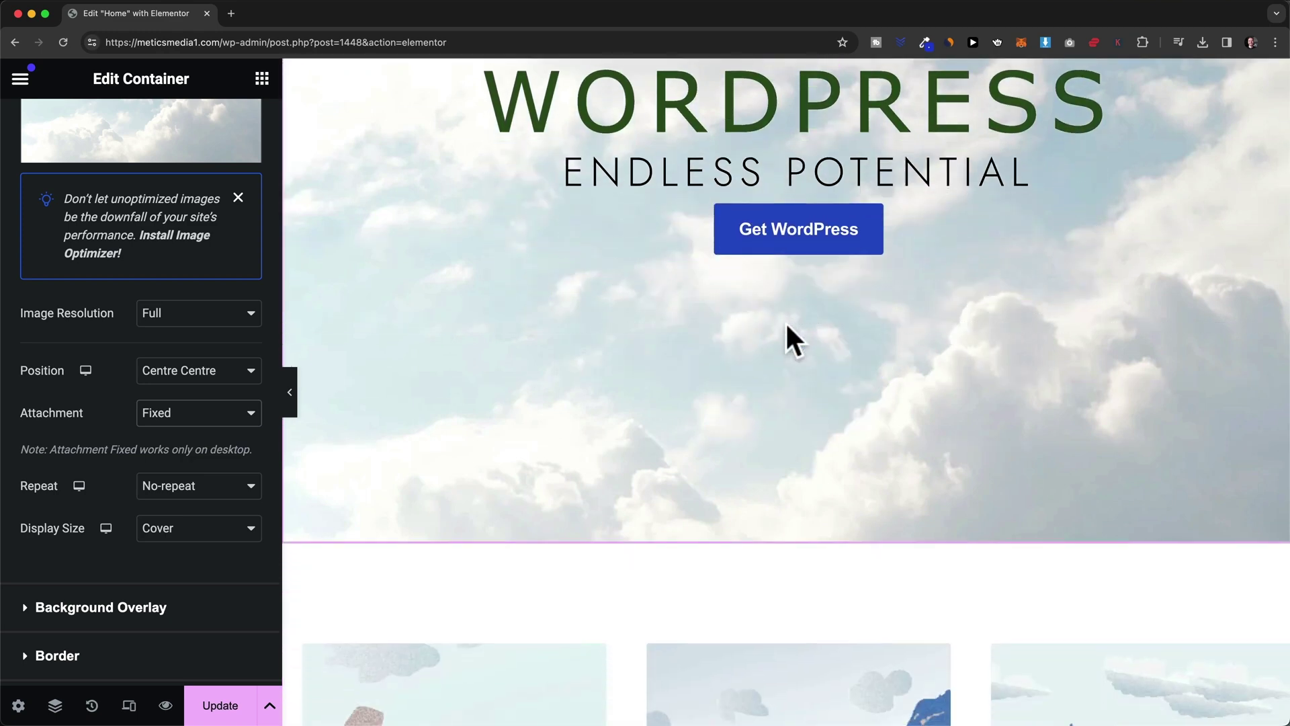
pyautogui.scroll(2, 868, 376)
pyautogui.scroll(-4, 823, 486)
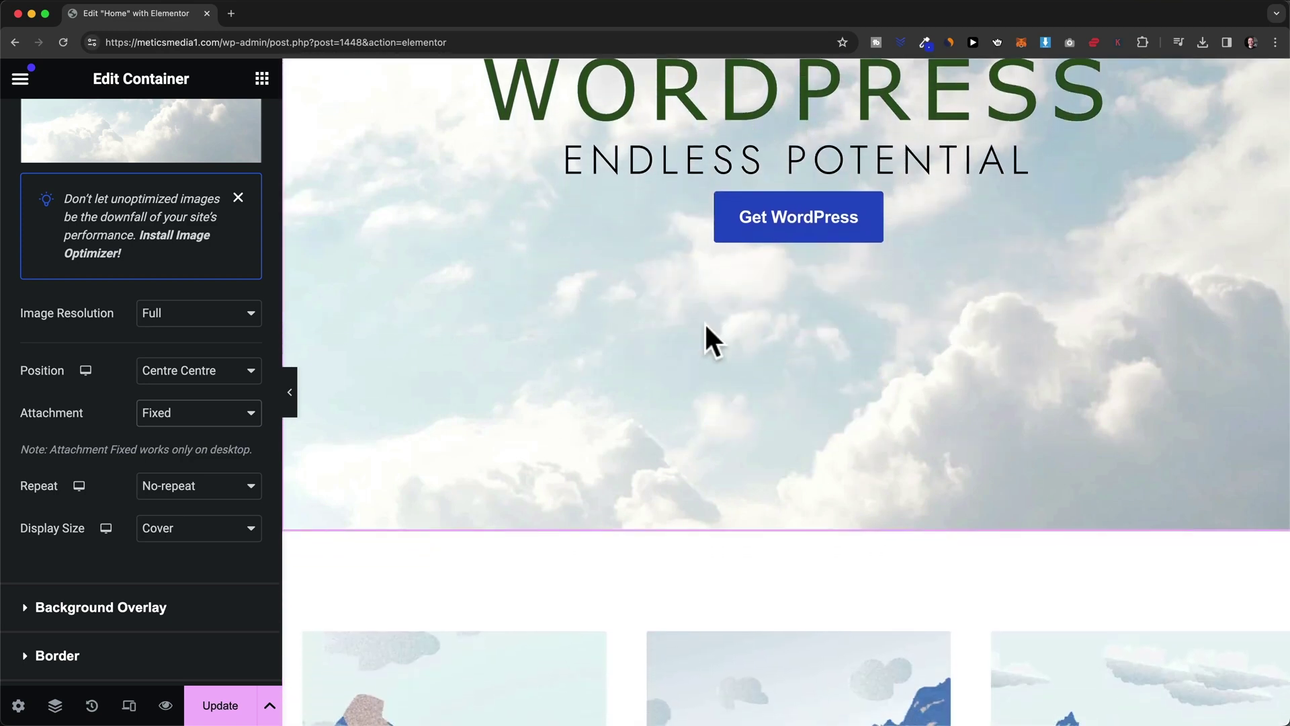
pyautogui.scroll(3, 735, 289)
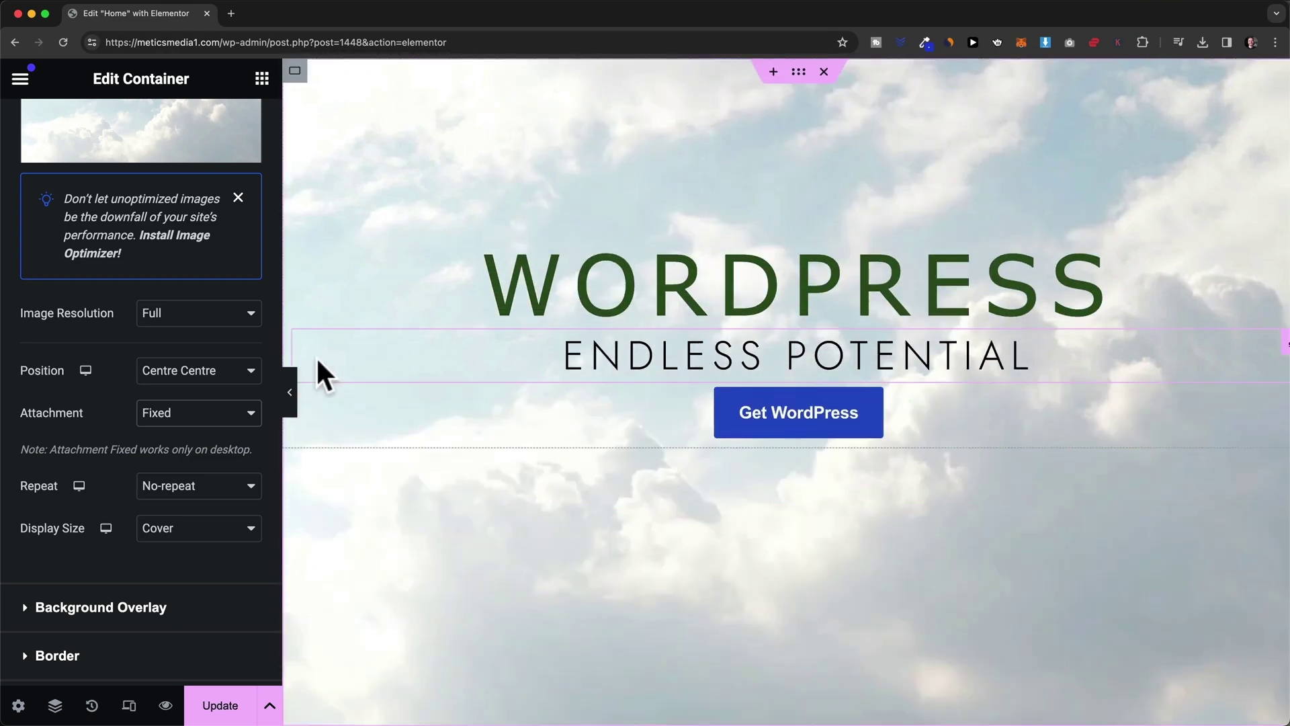
pyautogui.click(185, 413)
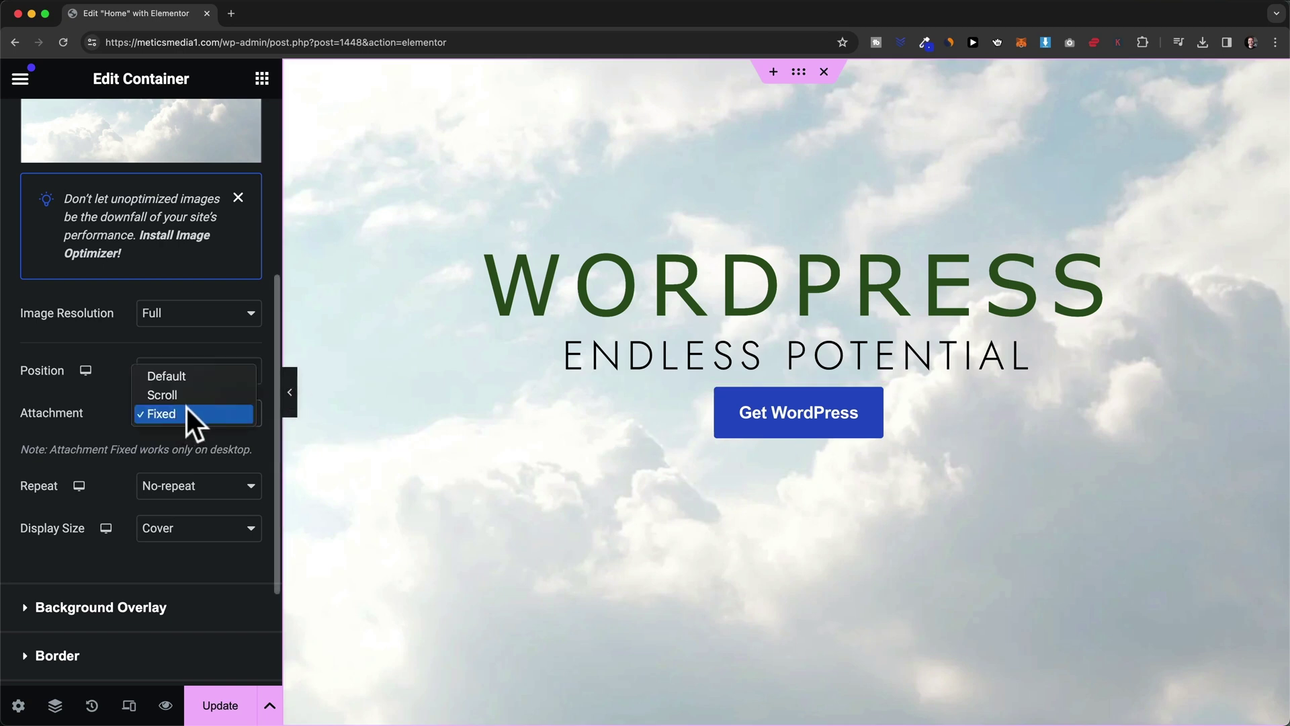
pyautogui.click(198, 395)
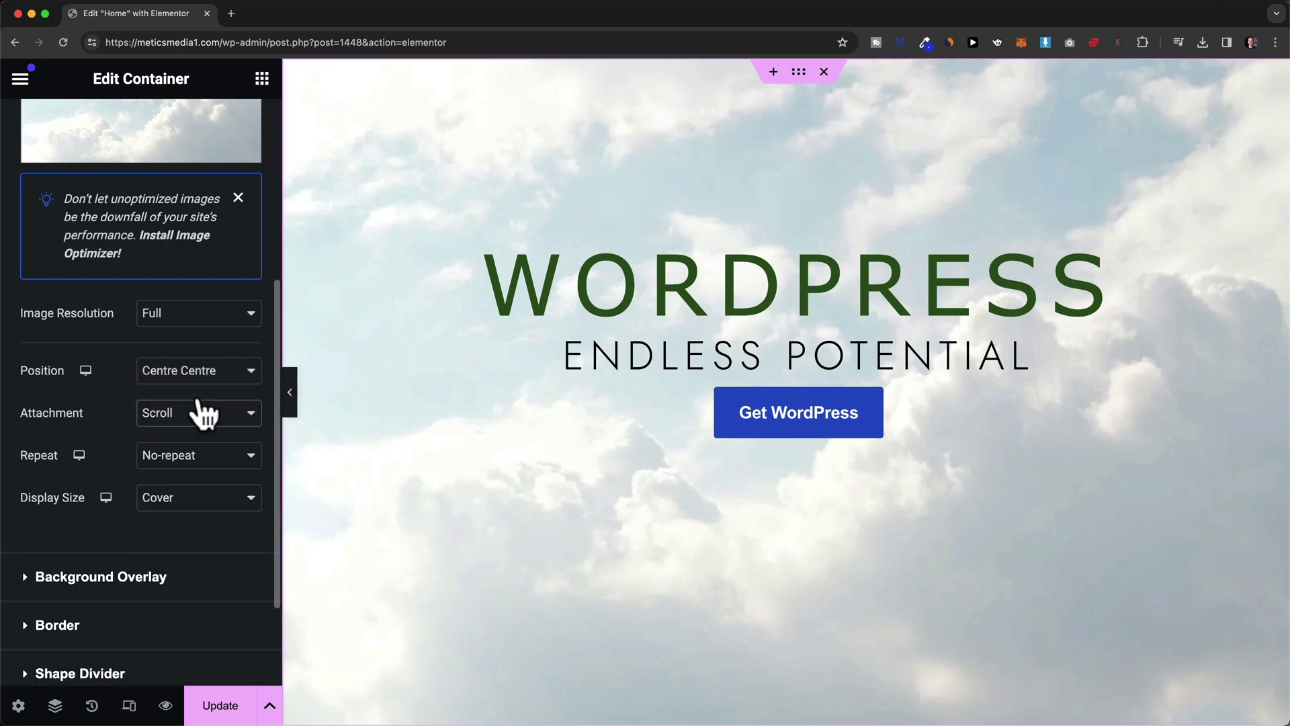
pyautogui.scroll(-3, 201, 403)
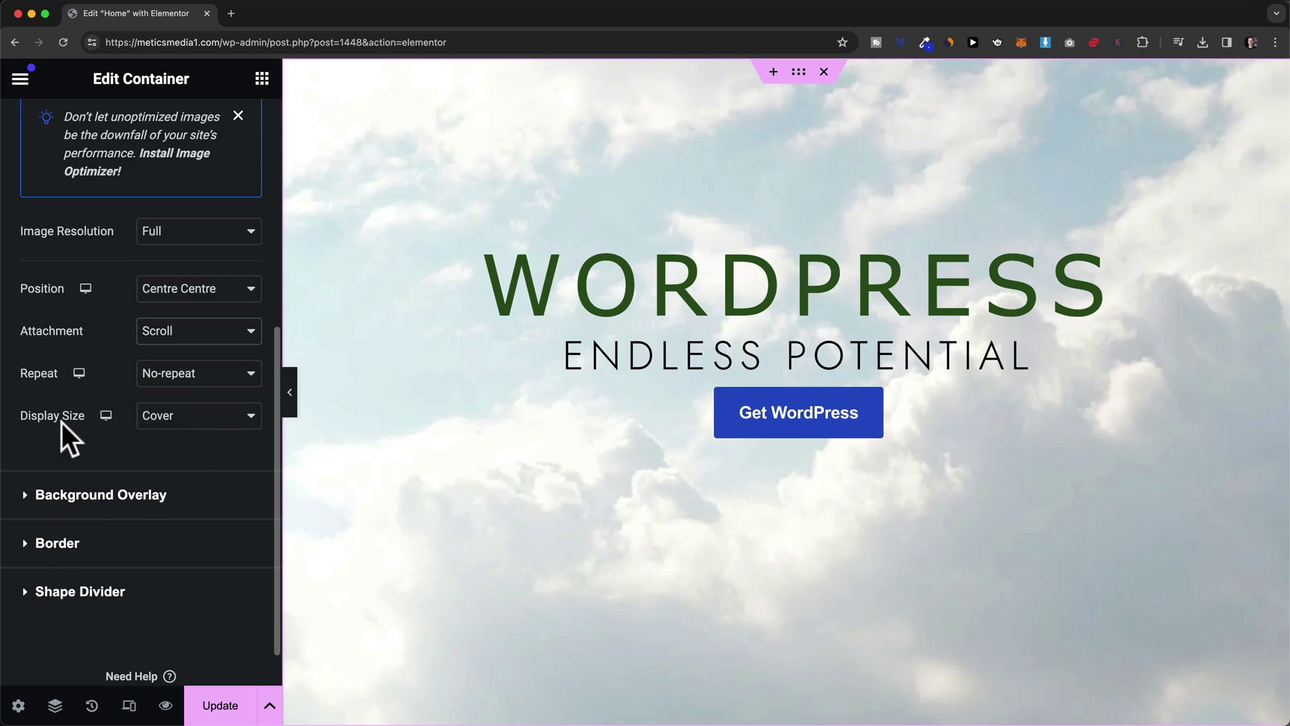
# Step: Keep the background display size at Cover and expand the Background Overlay section
pyautogui.click(199, 418)
pyautogui.click(92, 447)
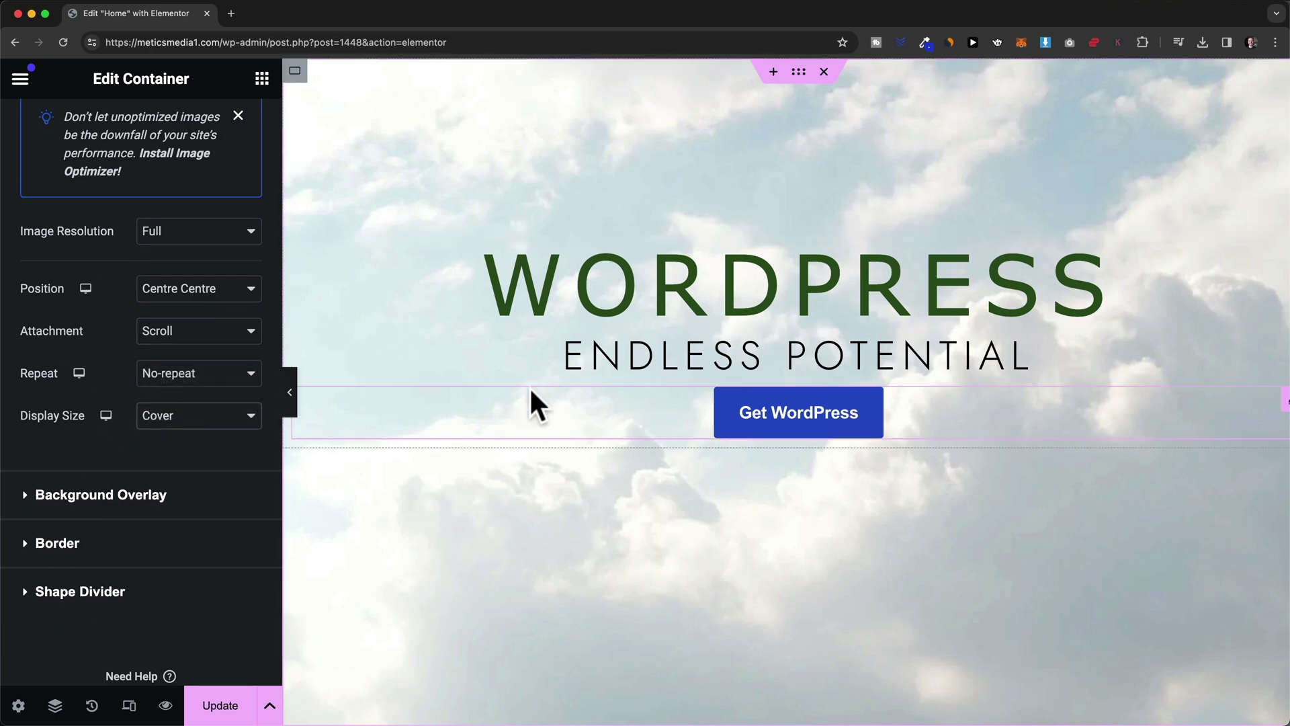
pyautogui.scroll(3, 216, 558)
pyautogui.scroll(-3, 211, 561)
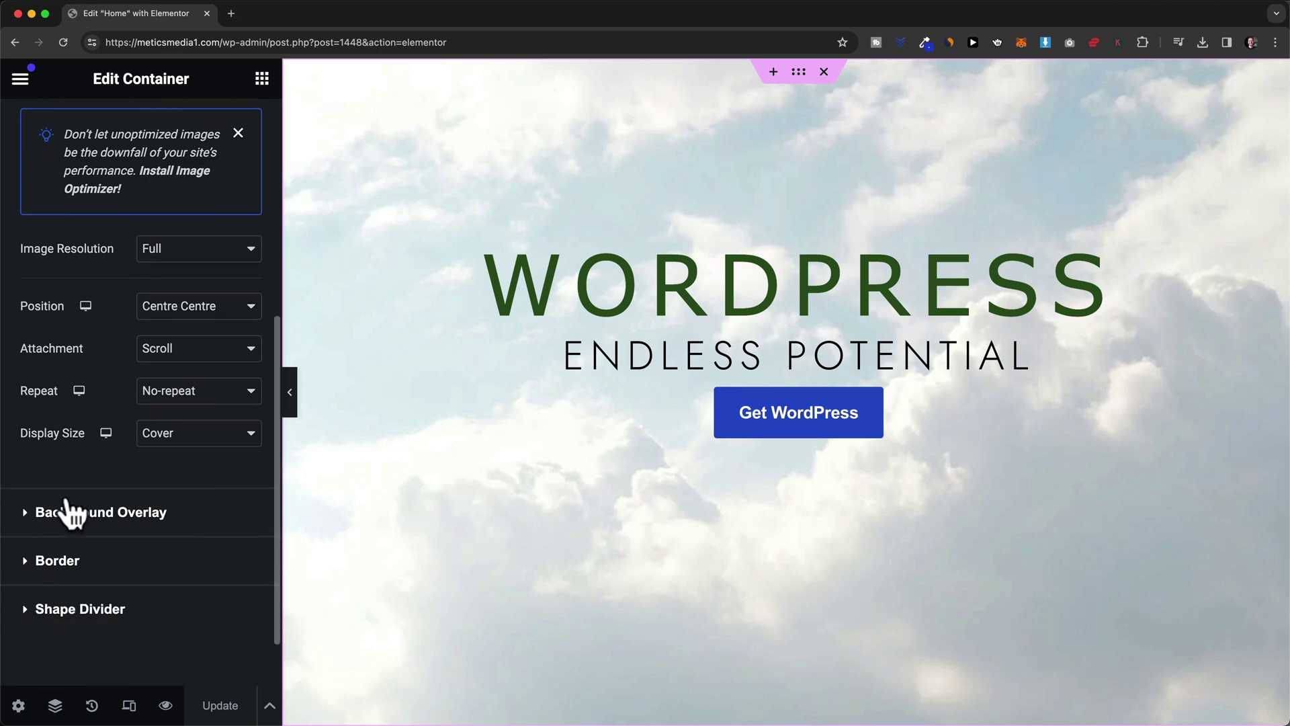
pyautogui.click(46, 512)
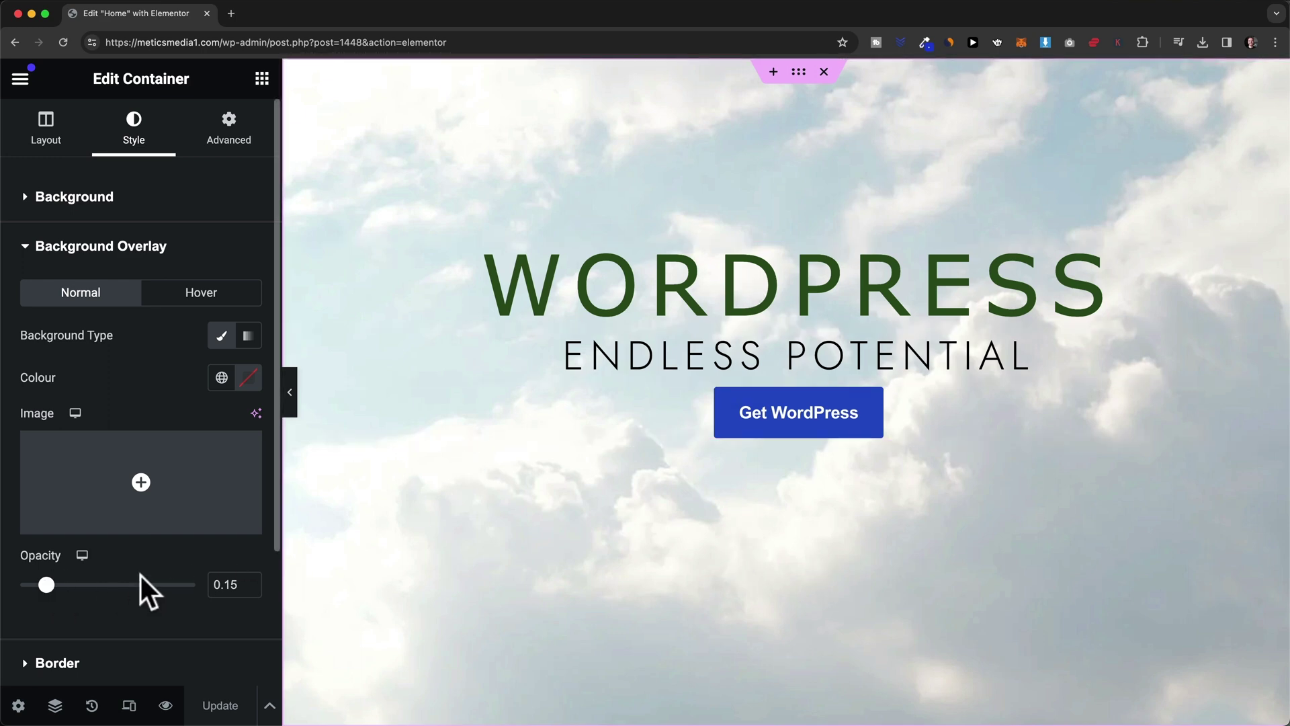
# Step: Try a dark overlay colour and test how the opacity slider darkens the hero
pyautogui.click(249, 378)
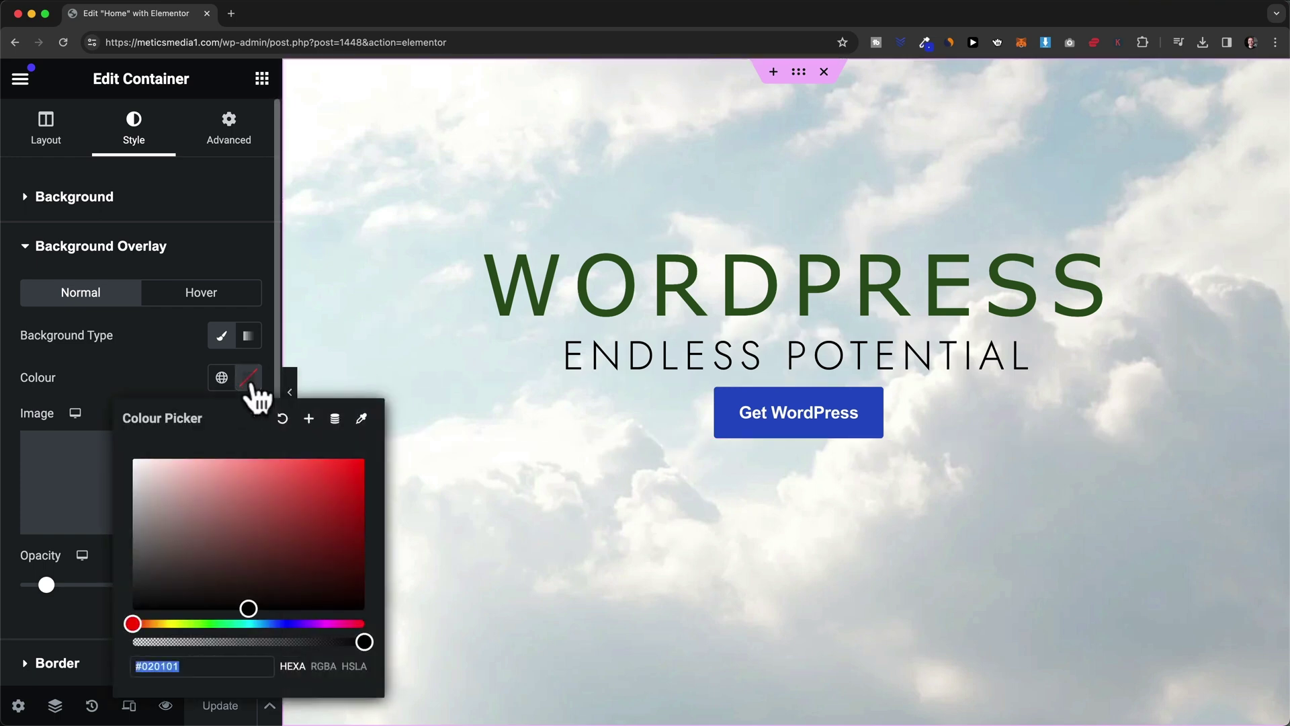
pyautogui.moveTo(288, 562); pyautogui.dragTo(365, 614)
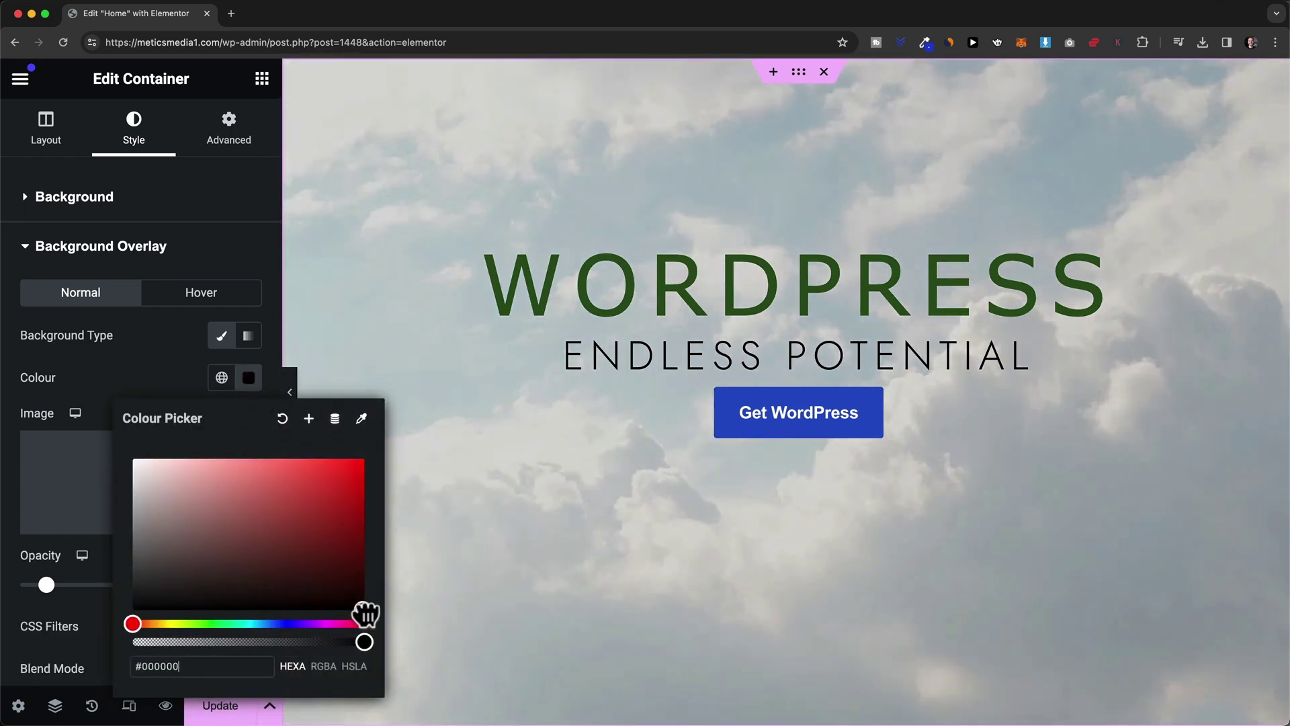
pyautogui.click(139, 382)
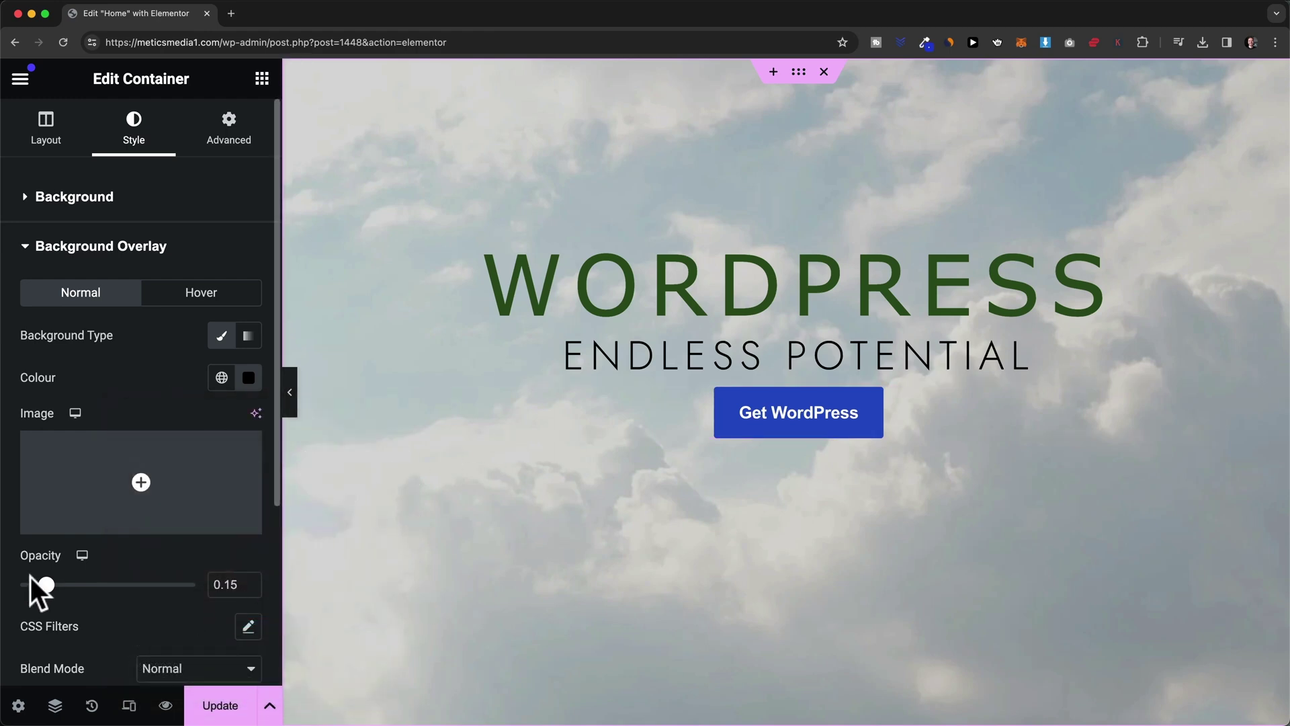
pyautogui.moveTo(67, 593)
pyautogui.mouseDown()
pyautogui.moveTo(176, 595)
pyautogui.moveTo(23, 596)
pyautogui.moveTo(54, 613)
pyautogui.mouseUp()
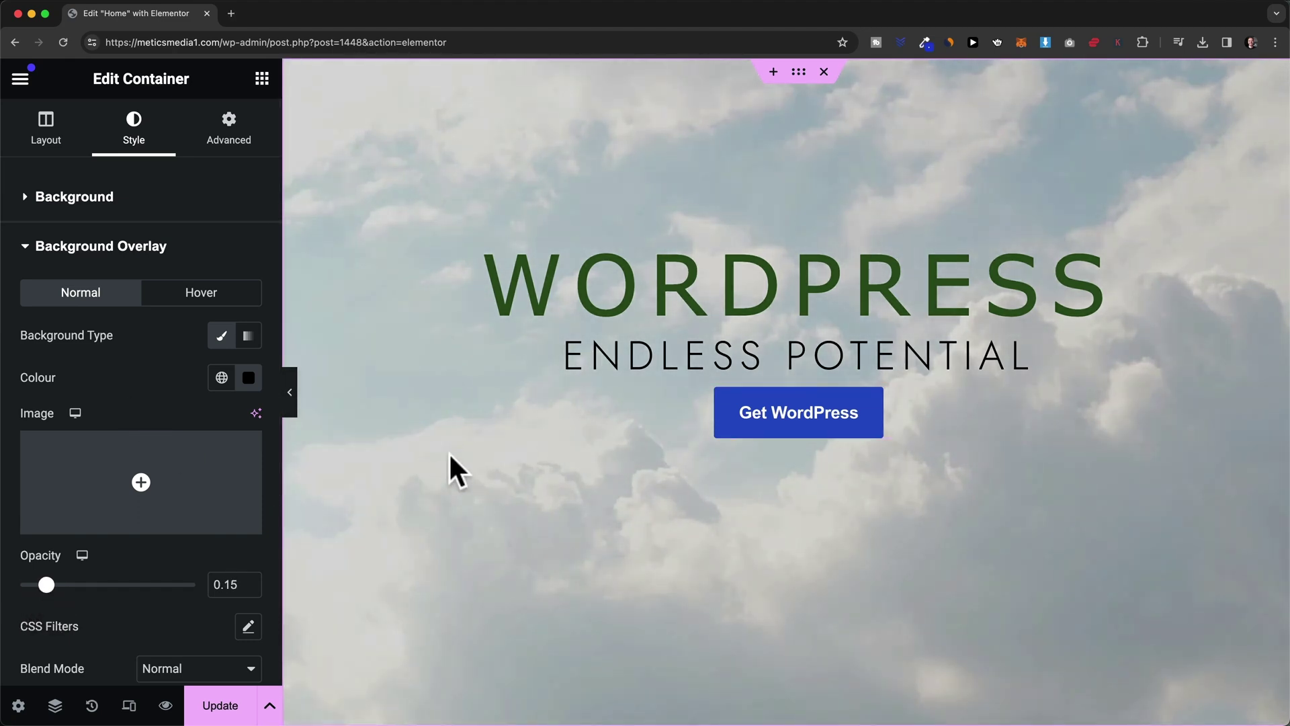
# Step: Change the overlay colour to white #FFFFFF, keeping 0.15 opacity
pyautogui.click(249, 378)
pyautogui.moveTo(207, 493); pyautogui.dragTo(111, 435)
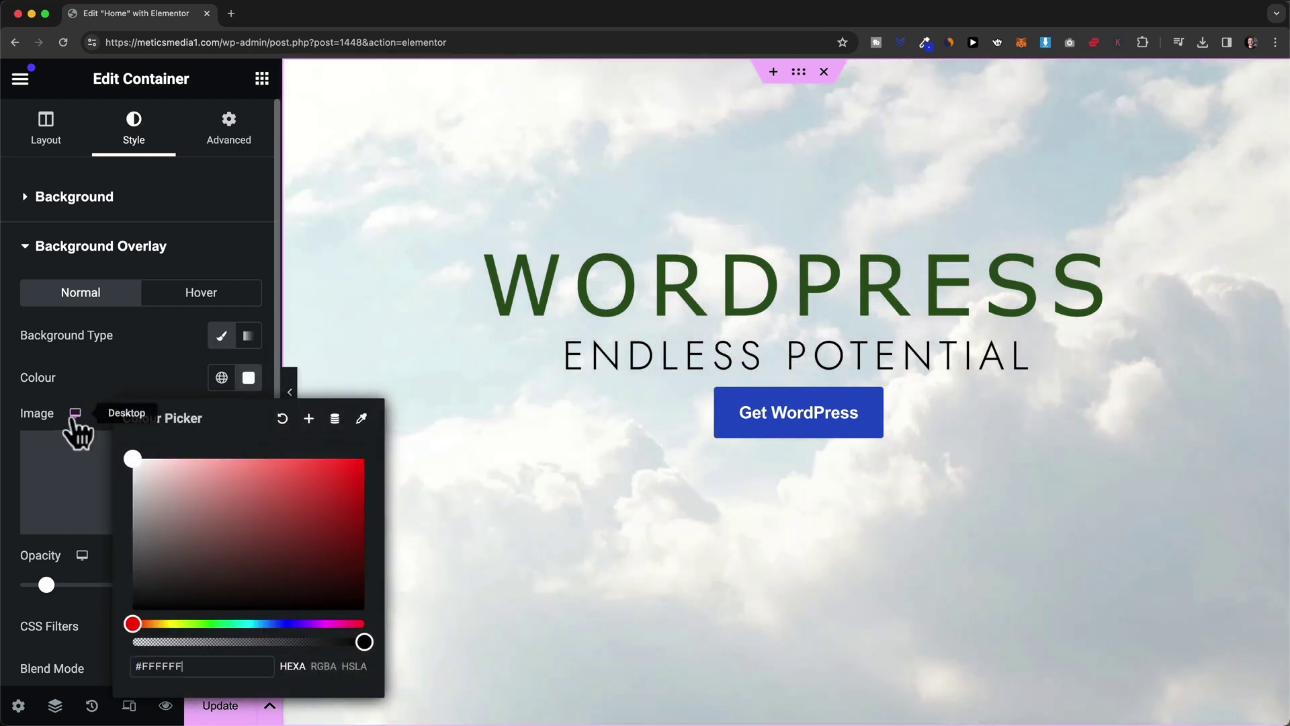
pyautogui.click(165, 382)
pyautogui.scroll(-3, 106, 506)
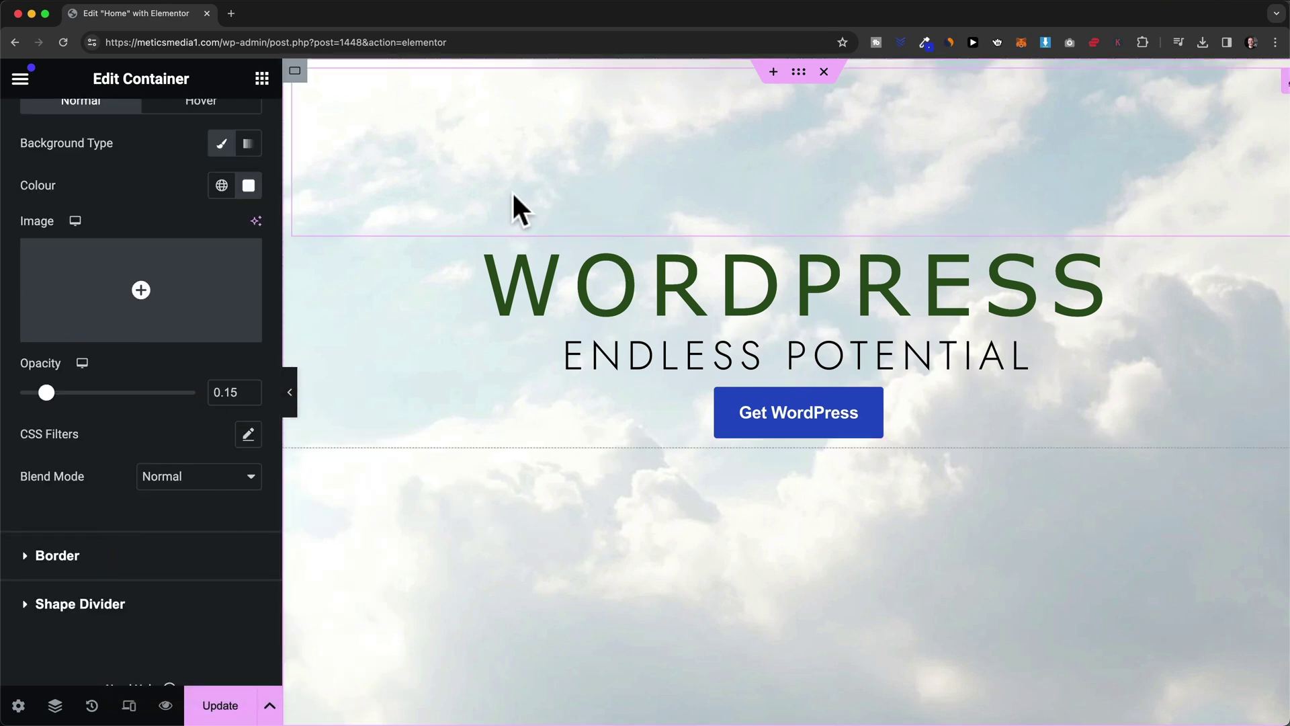
pyautogui.scroll(-1, 511, 195)
pyautogui.scroll(1, 416, 416)
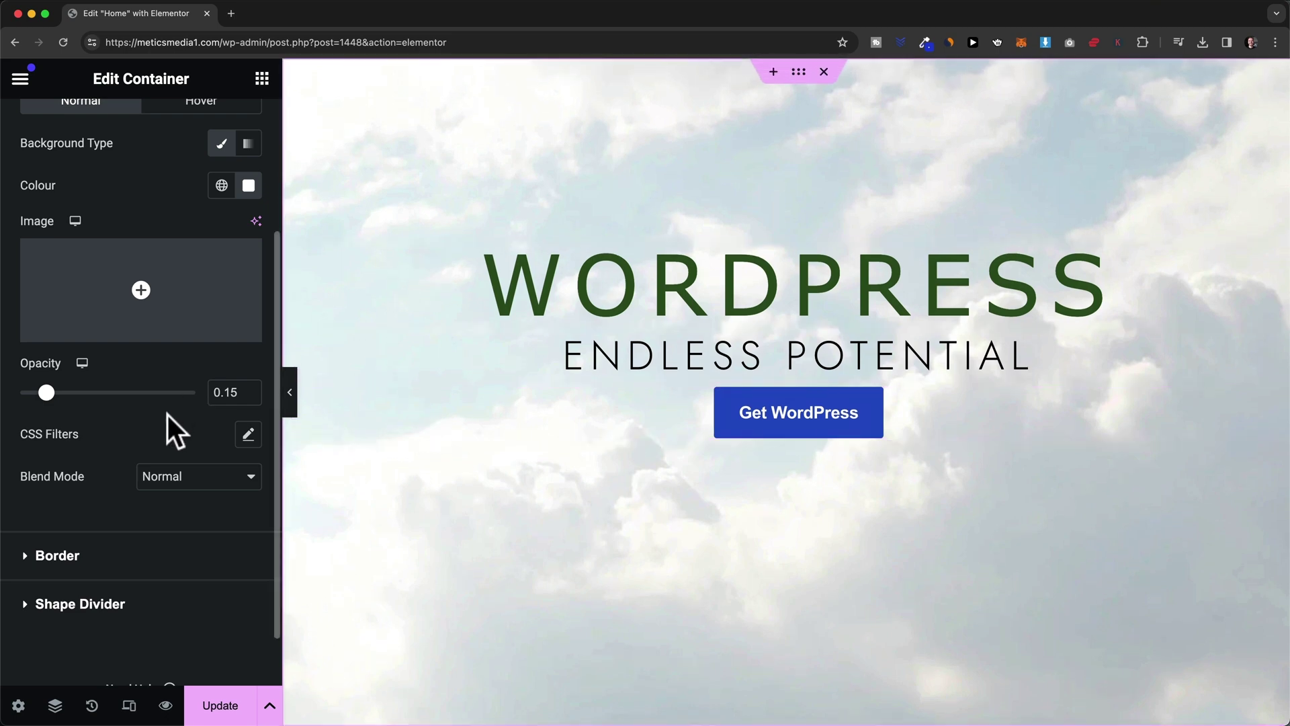
pyautogui.scroll(6, 166, 415)
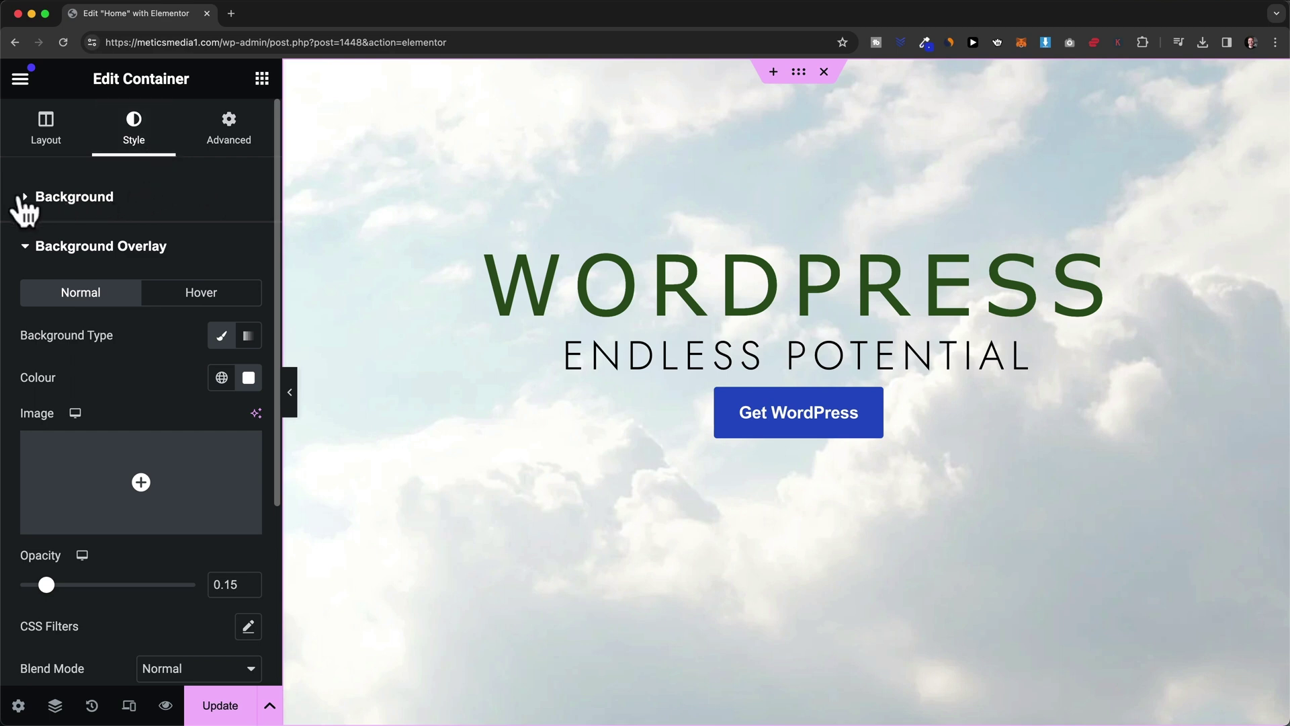
# Step: Delete the cloud photo from the hero's Background image
pyautogui.click(25, 209)
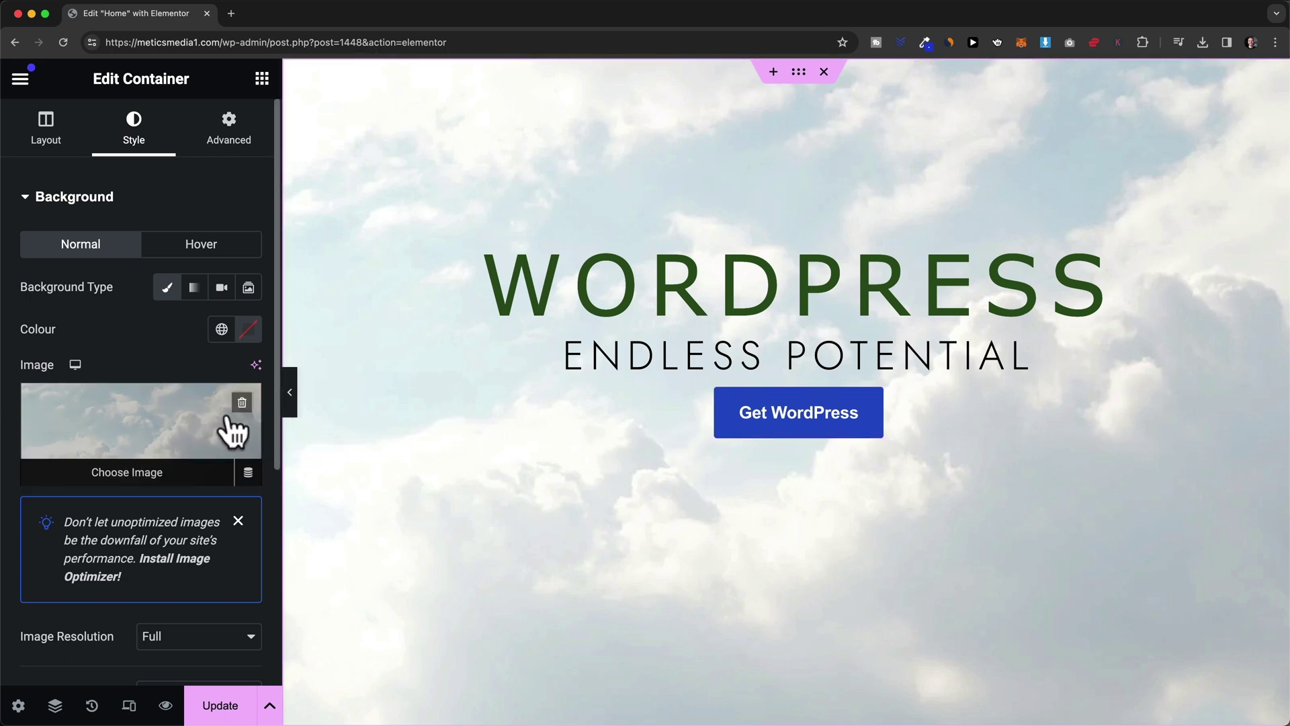
pyautogui.click(242, 402)
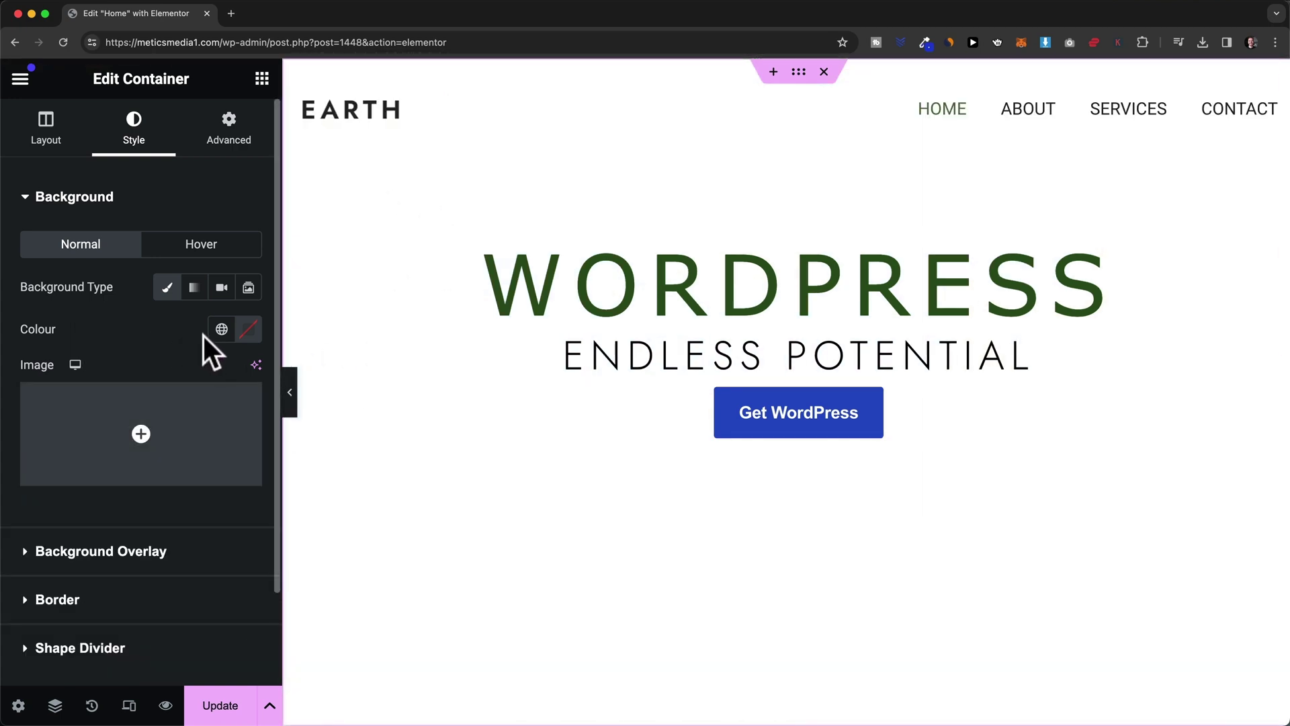
# Step: Try pink and pale green, then apply the Primary global colour #6EC1E4 to the hero background
pyautogui.click(249, 330)
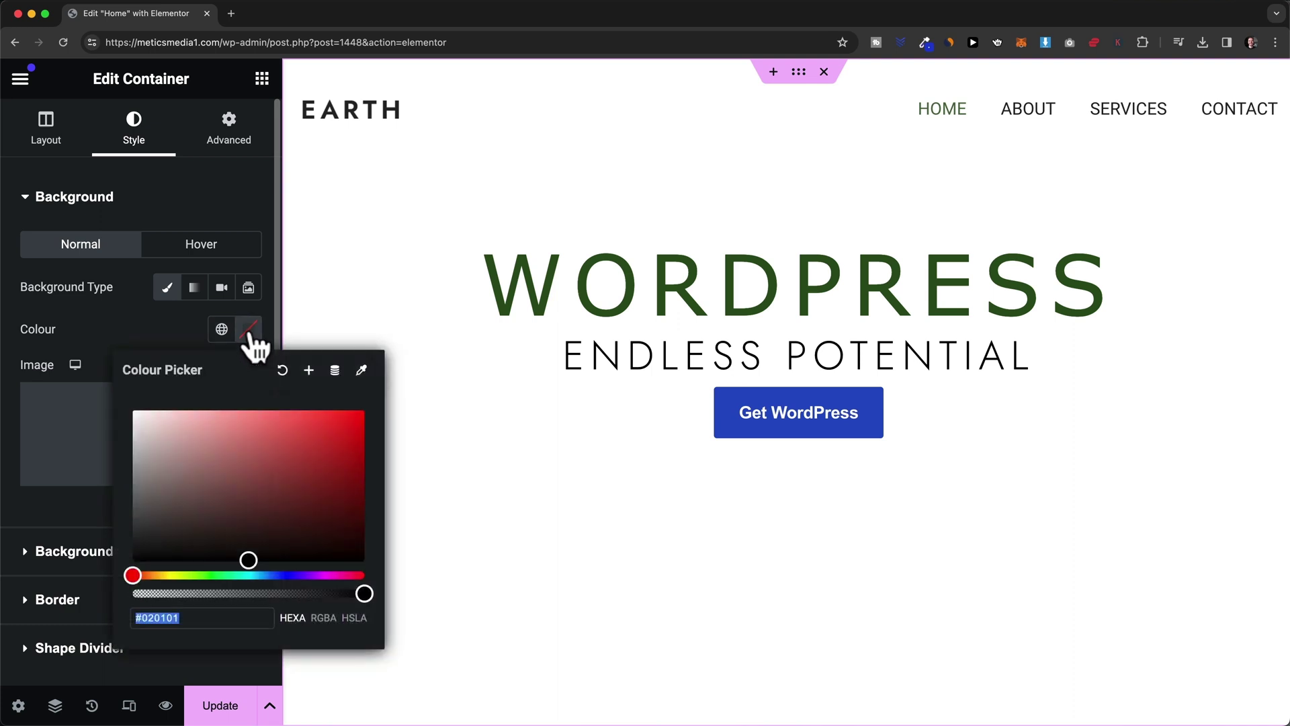
pyautogui.moveTo(266, 420)
pyautogui.mouseDown()
pyautogui.moveTo(296, 455)
pyautogui.moveTo(267, 432)
pyautogui.mouseUp()
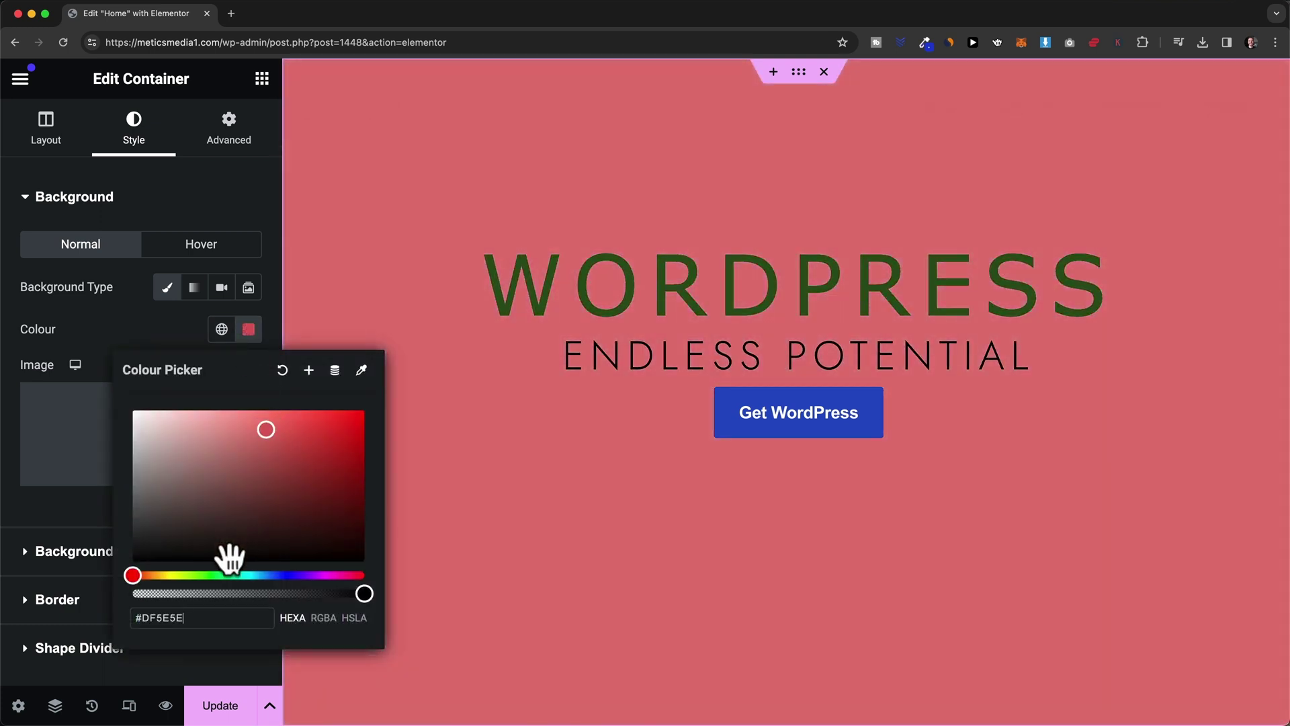
pyautogui.moveTo(199, 575); pyautogui.dragTo(217, 575)
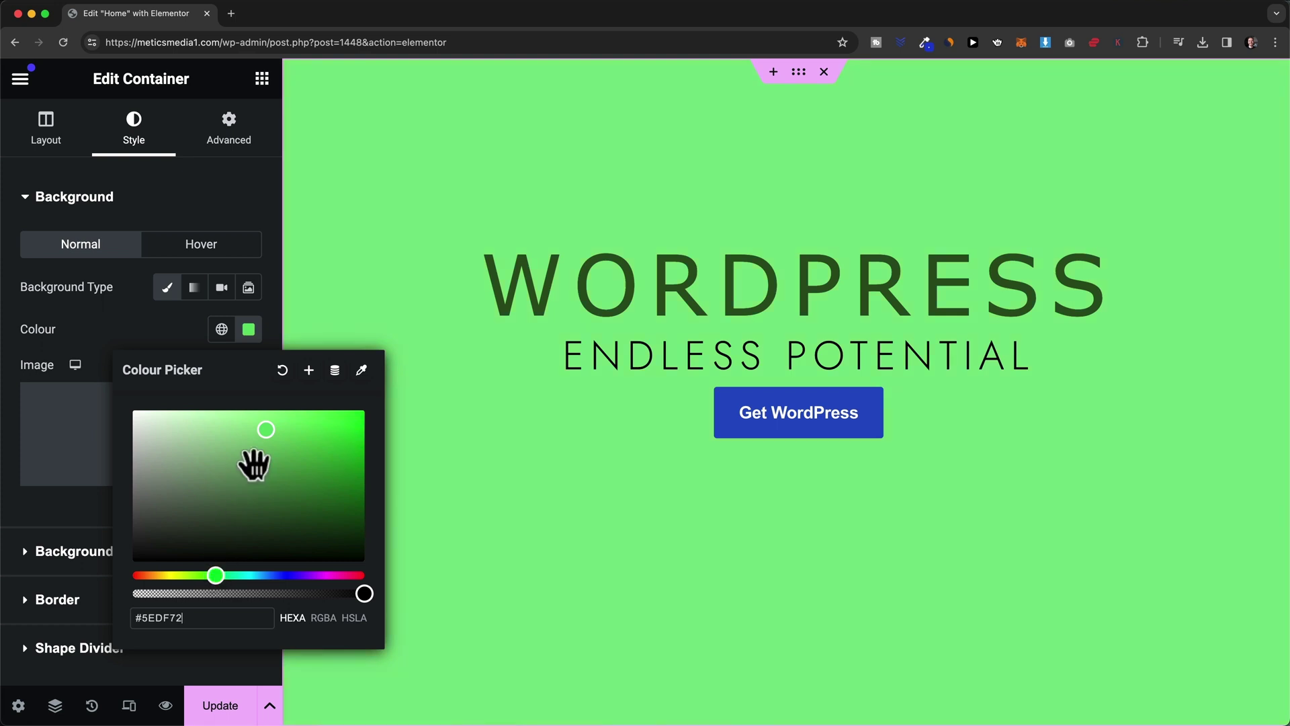
pyautogui.moveTo(254, 464); pyautogui.dragTo(202, 420)
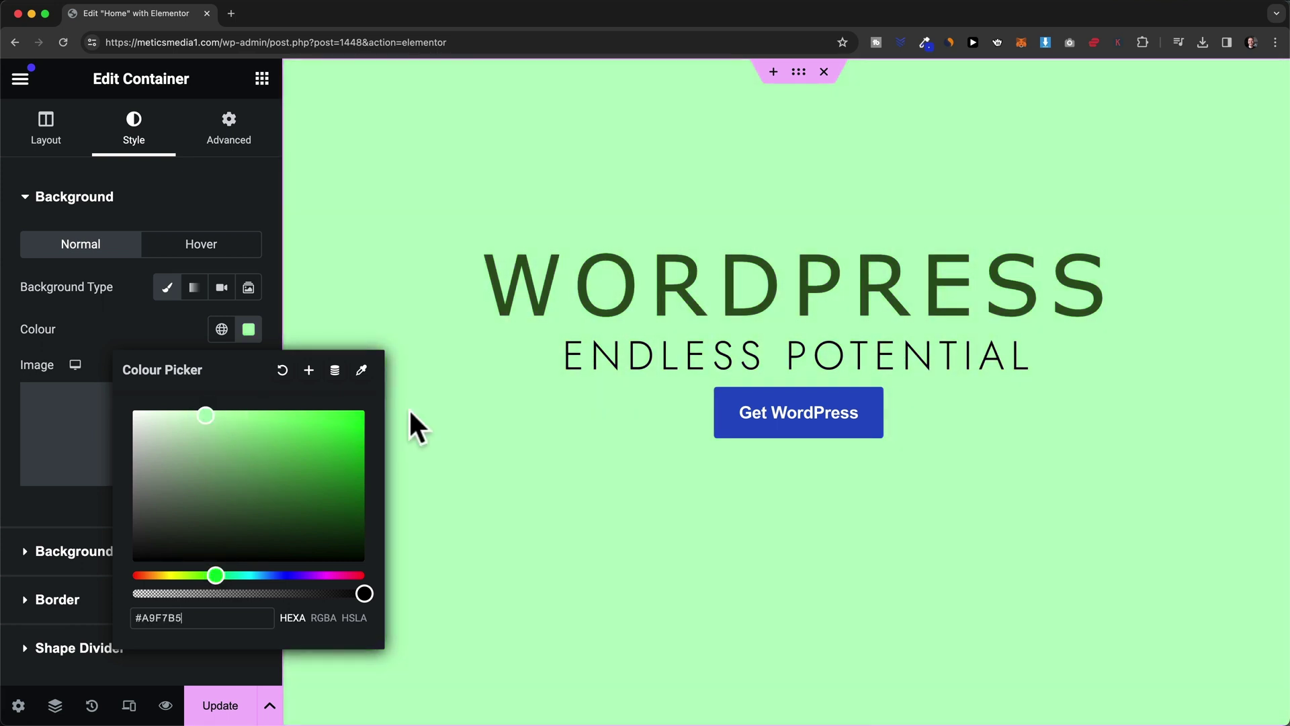
pyautogui.click(192, 329)
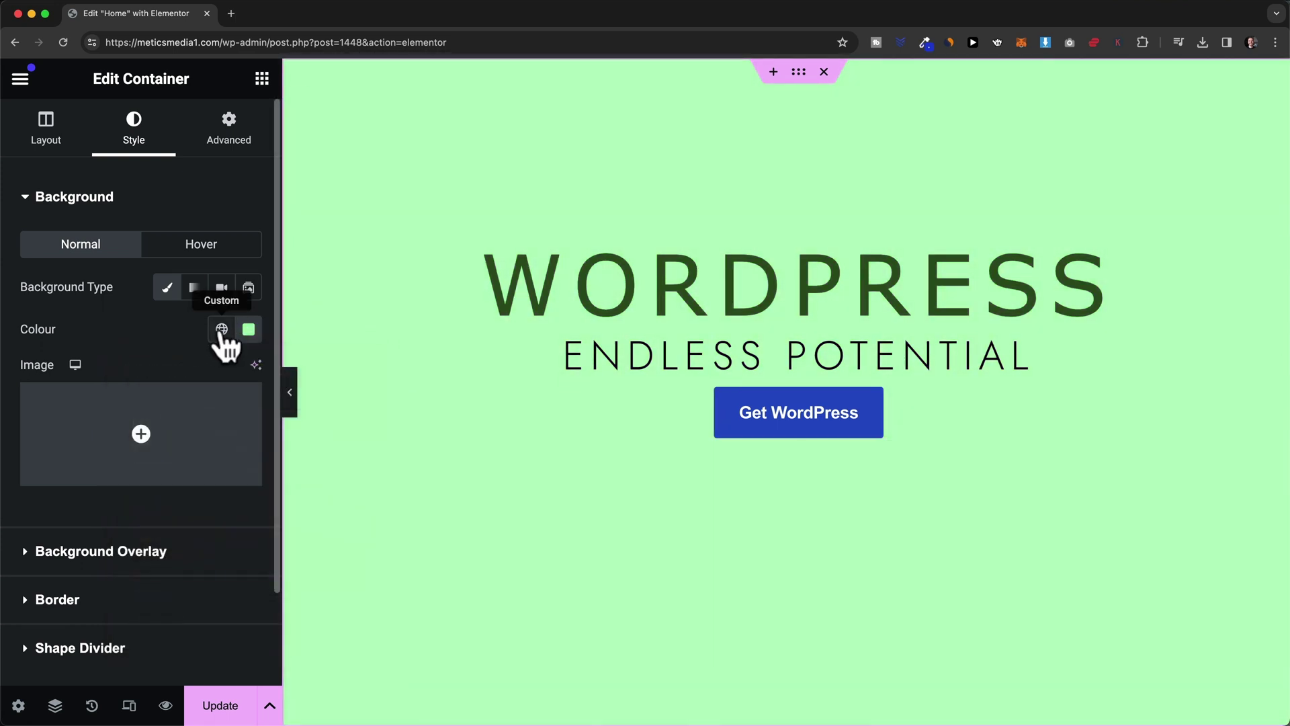
pyautogui.click(222, 330)
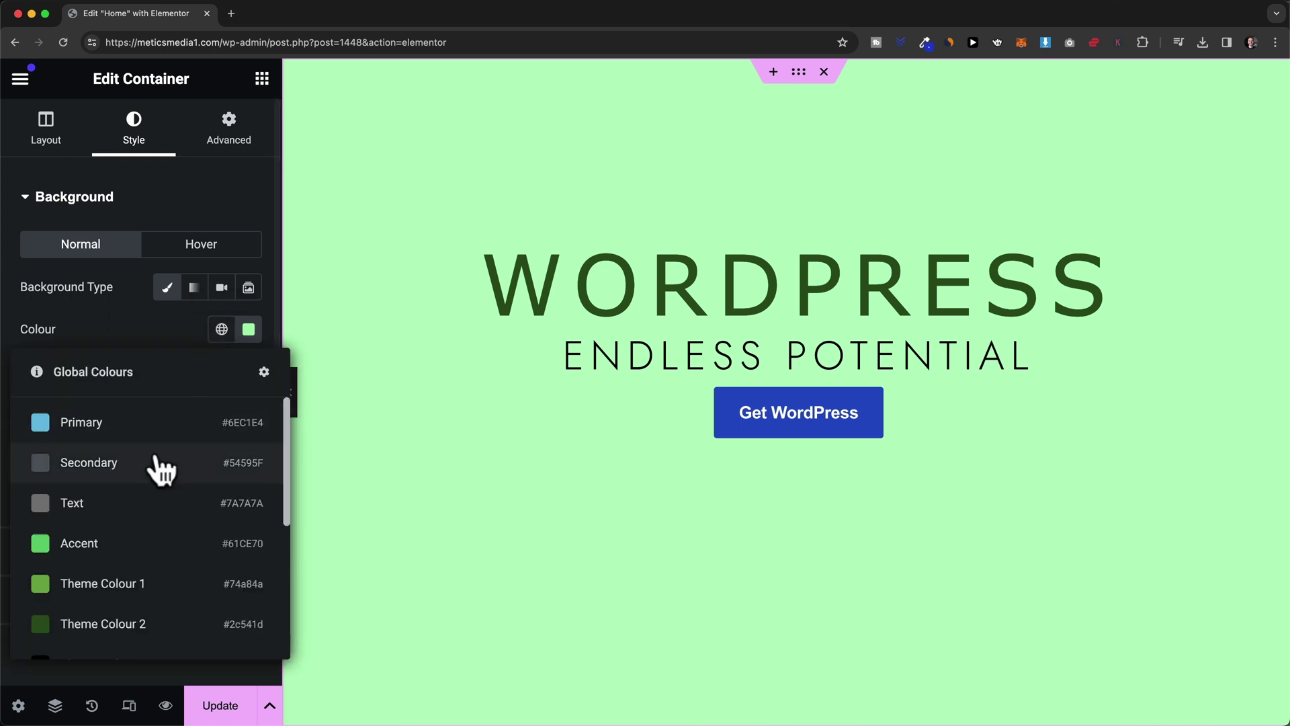
pyautogui.click(102, 424)
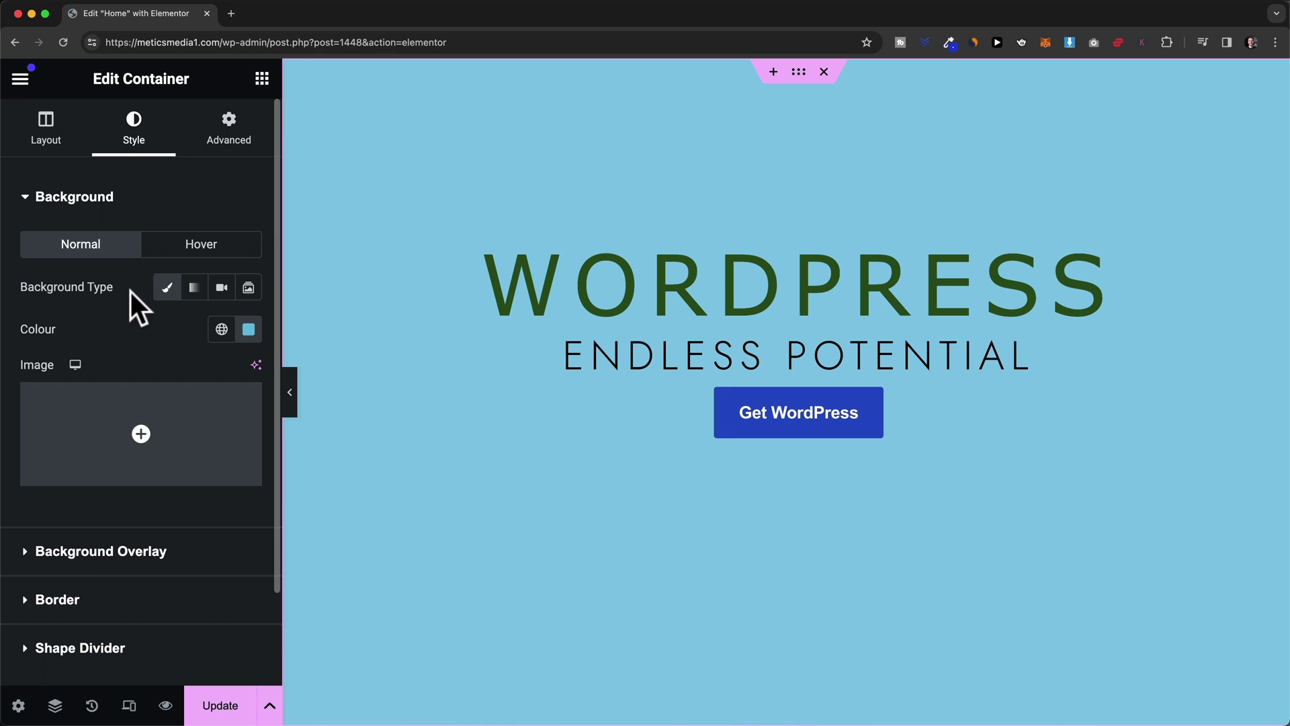
# Step: Switch the hero background to Gradient with a nearly white first colour
pyautogui.click(194, 289)
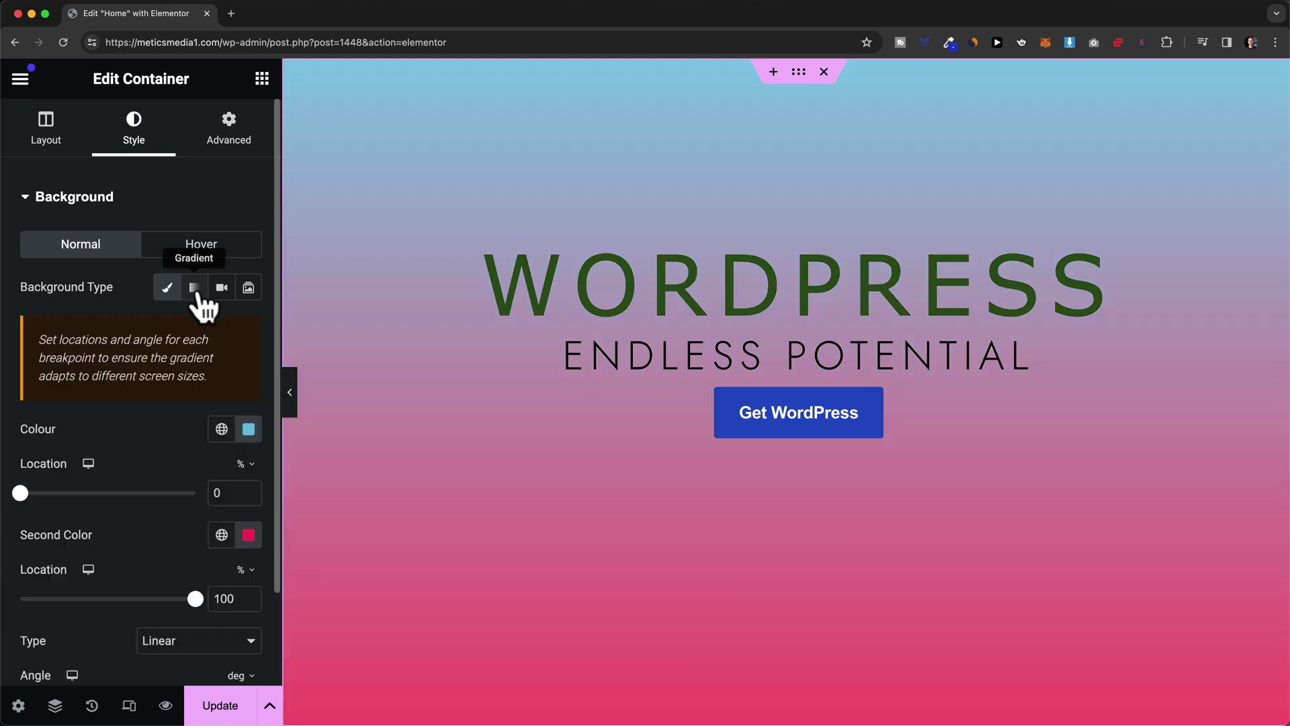
pyautogui.scroll(-3, 171, 363)
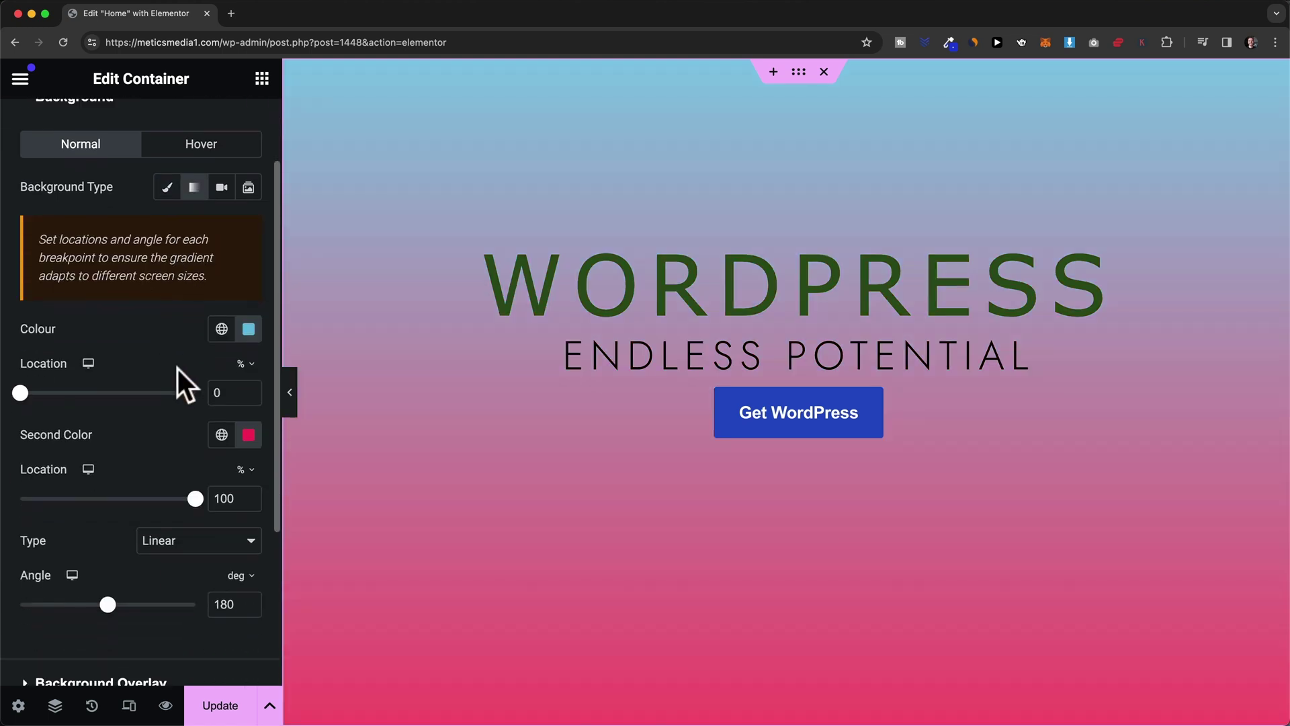
pyautogui.click(248, 328)
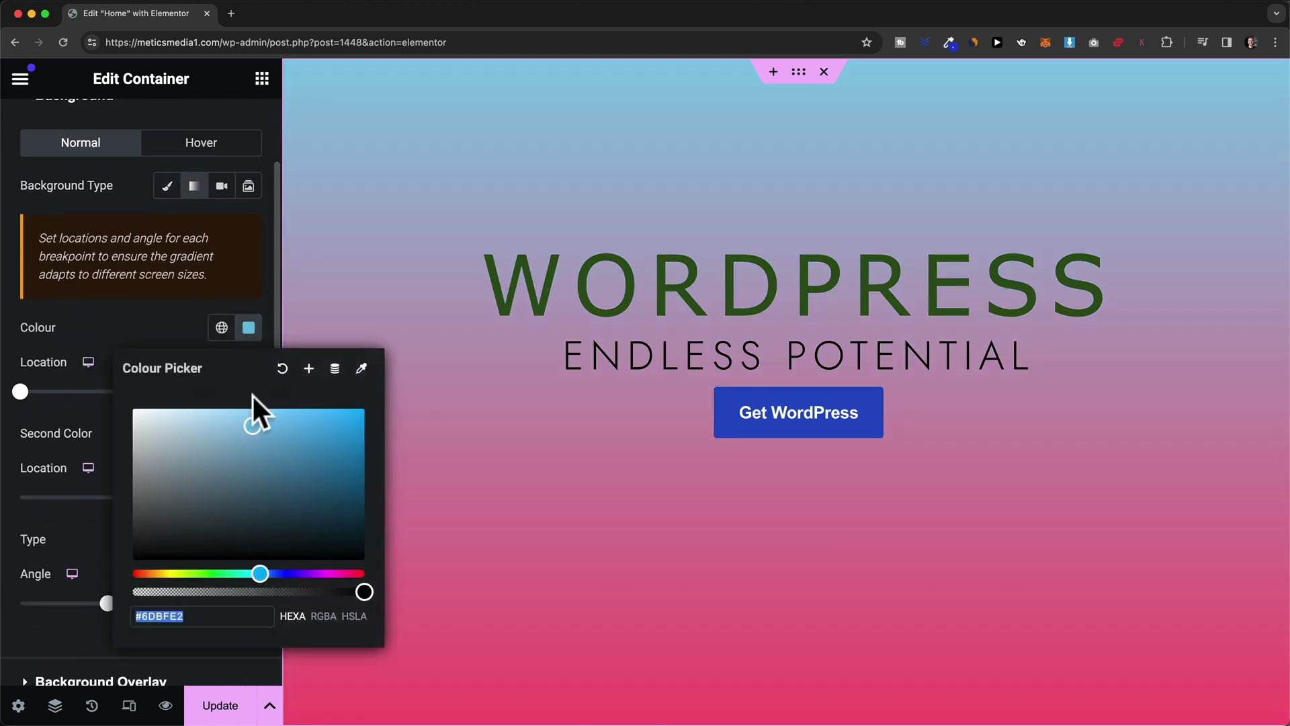
pyautogui.moveTo(253, 424); pyautogui.dragTo(141, 411)
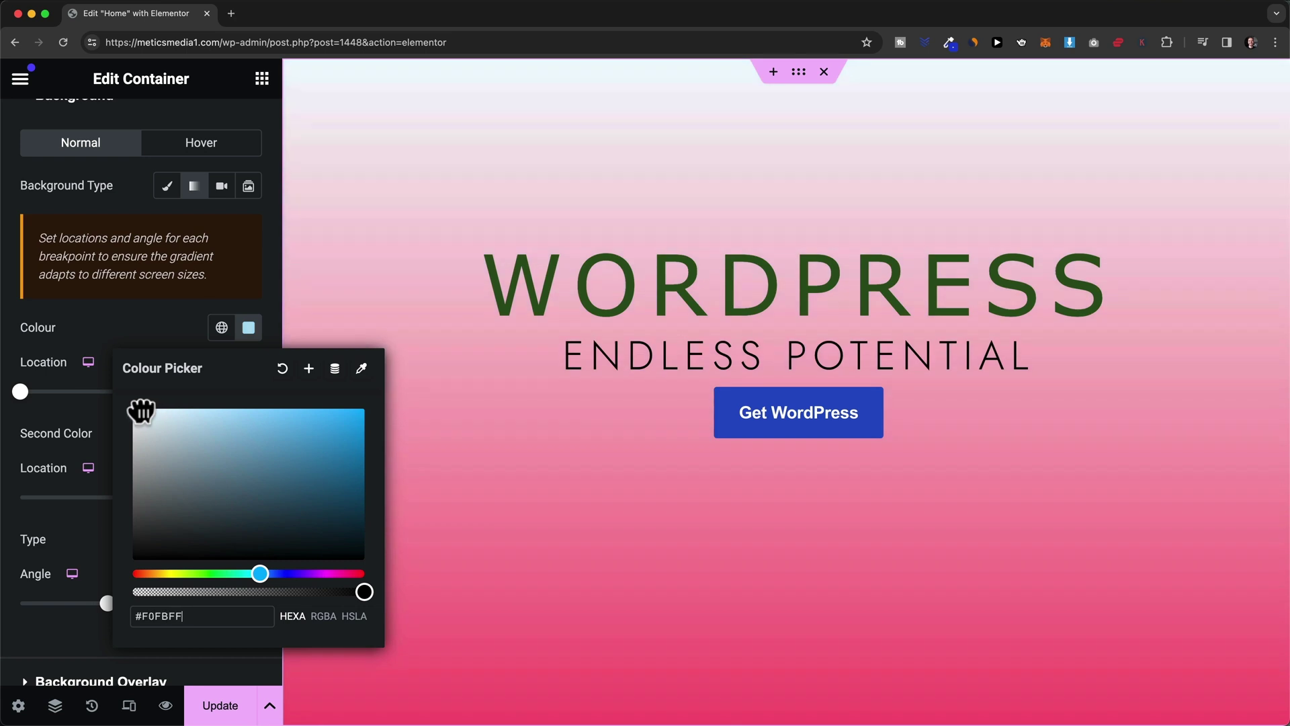
pyautogui.click(177, 325)
# Step: Set the gradient's second colour to grey #8F8F8F
pyautogui.scroll(-2, 177, 325)
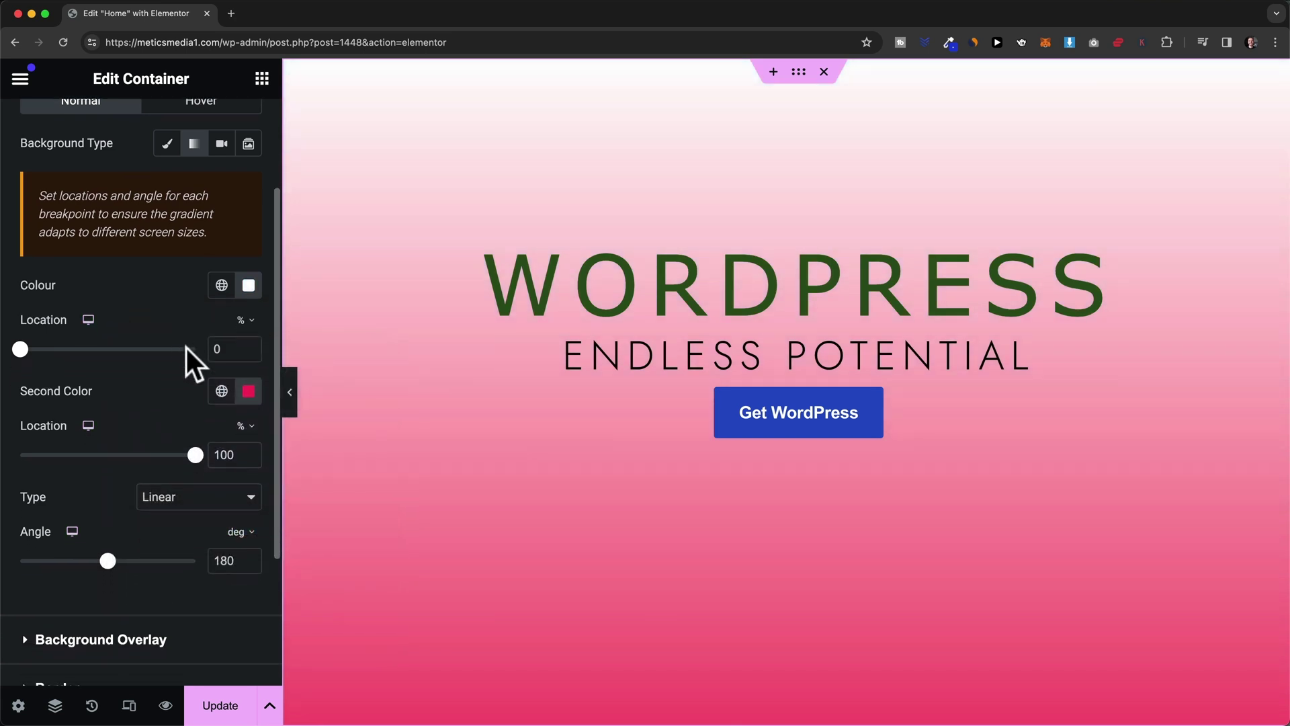
pyautogui.click(248, 392)
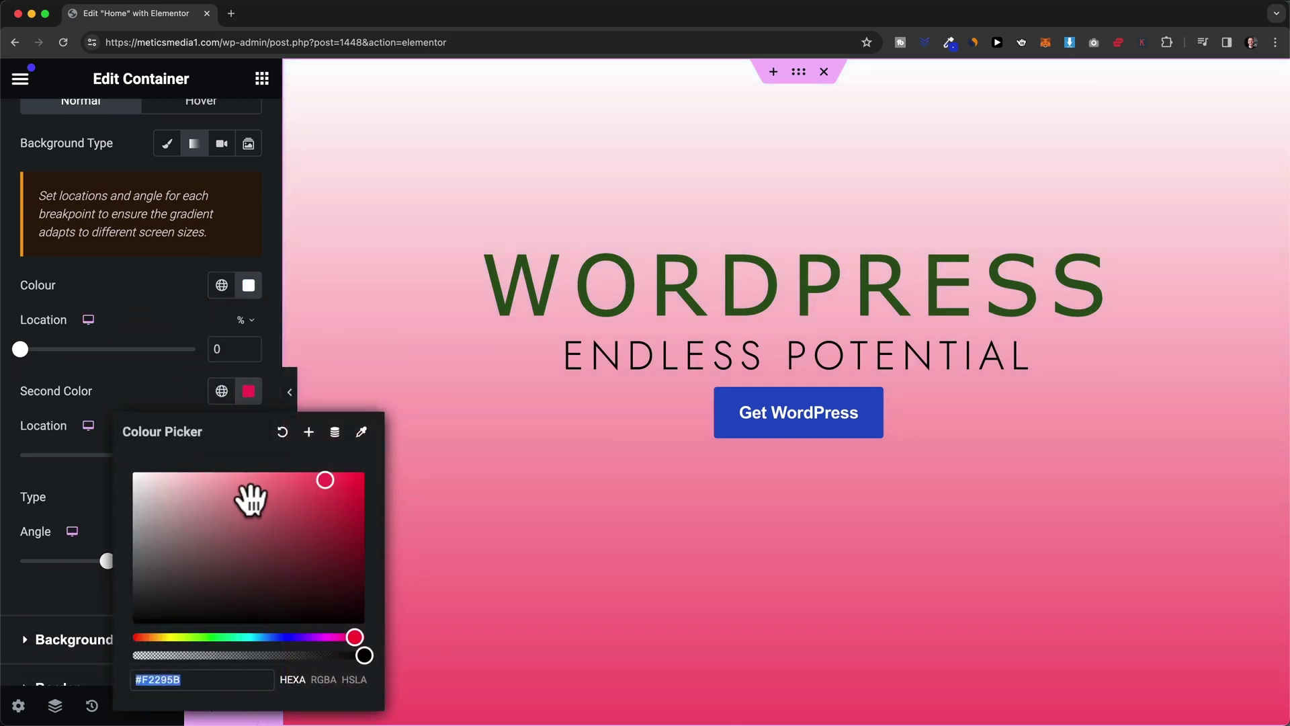
pyautogui.moveTo(250, 499); pyautogui.dragTo(152, 541)
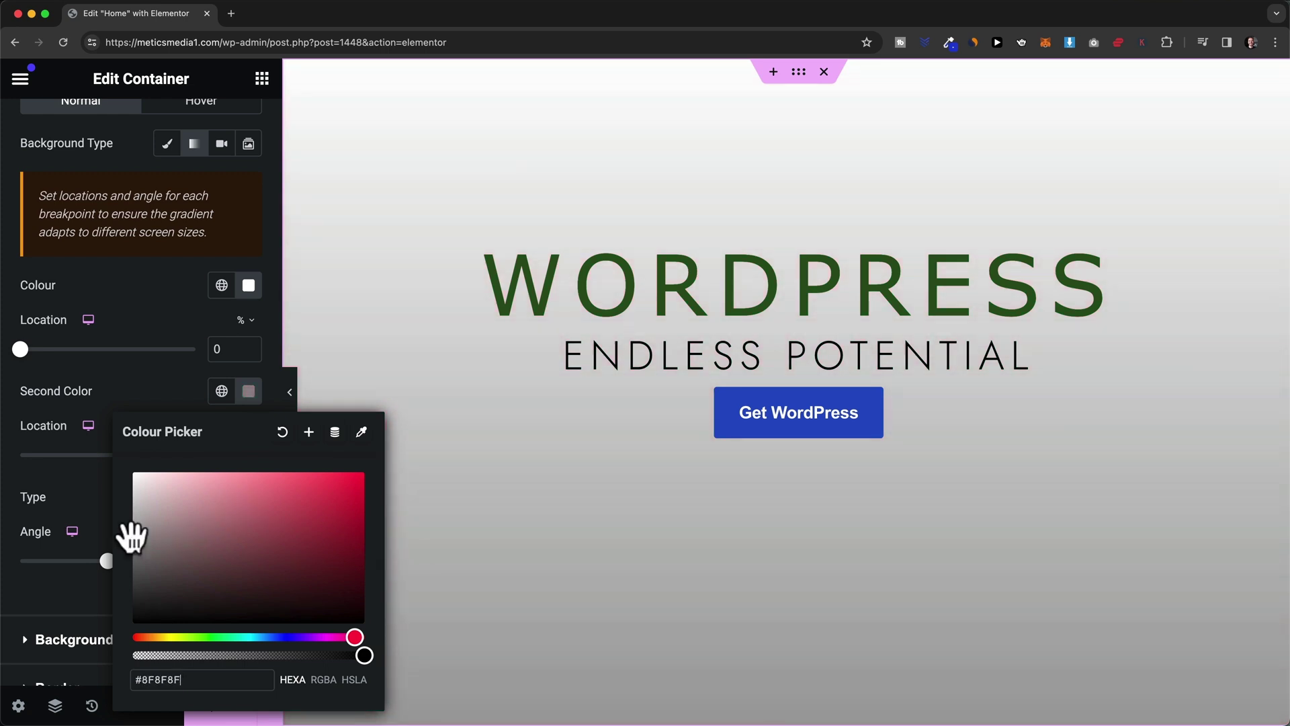
pyautogui.click(170, 395)
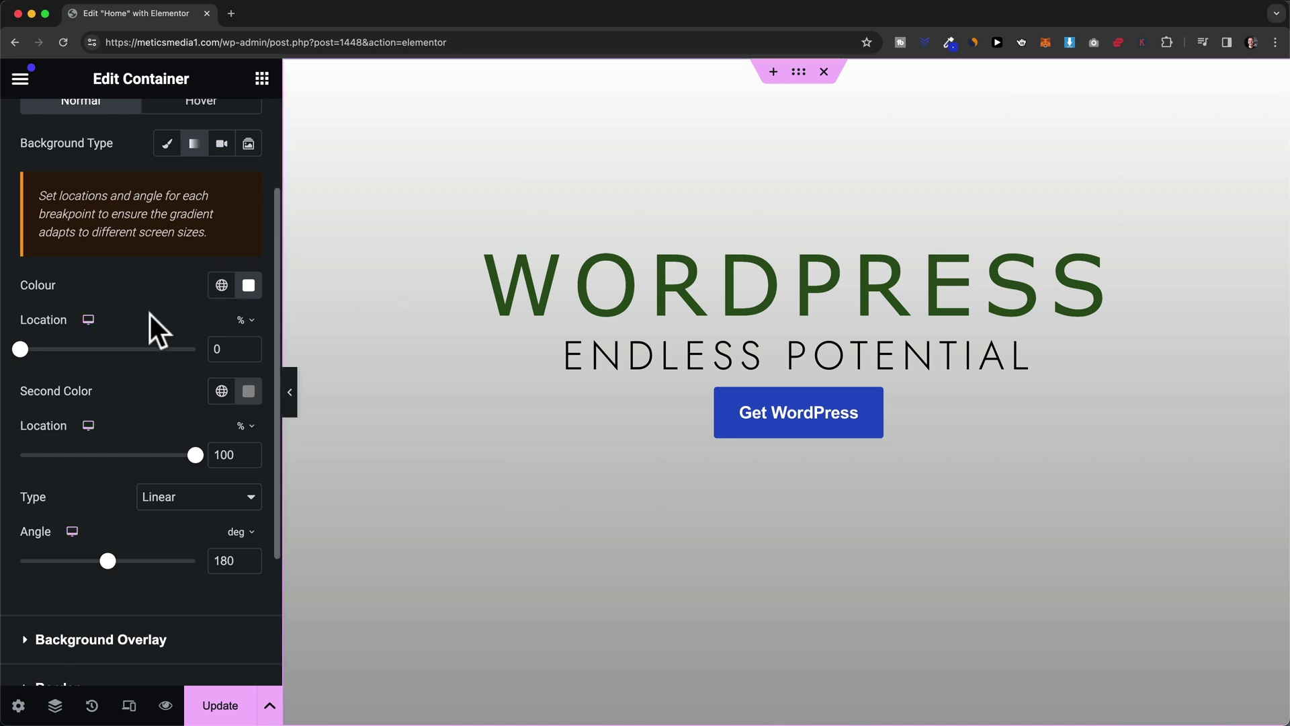
pyautogui.scroll(3, 151, 315)
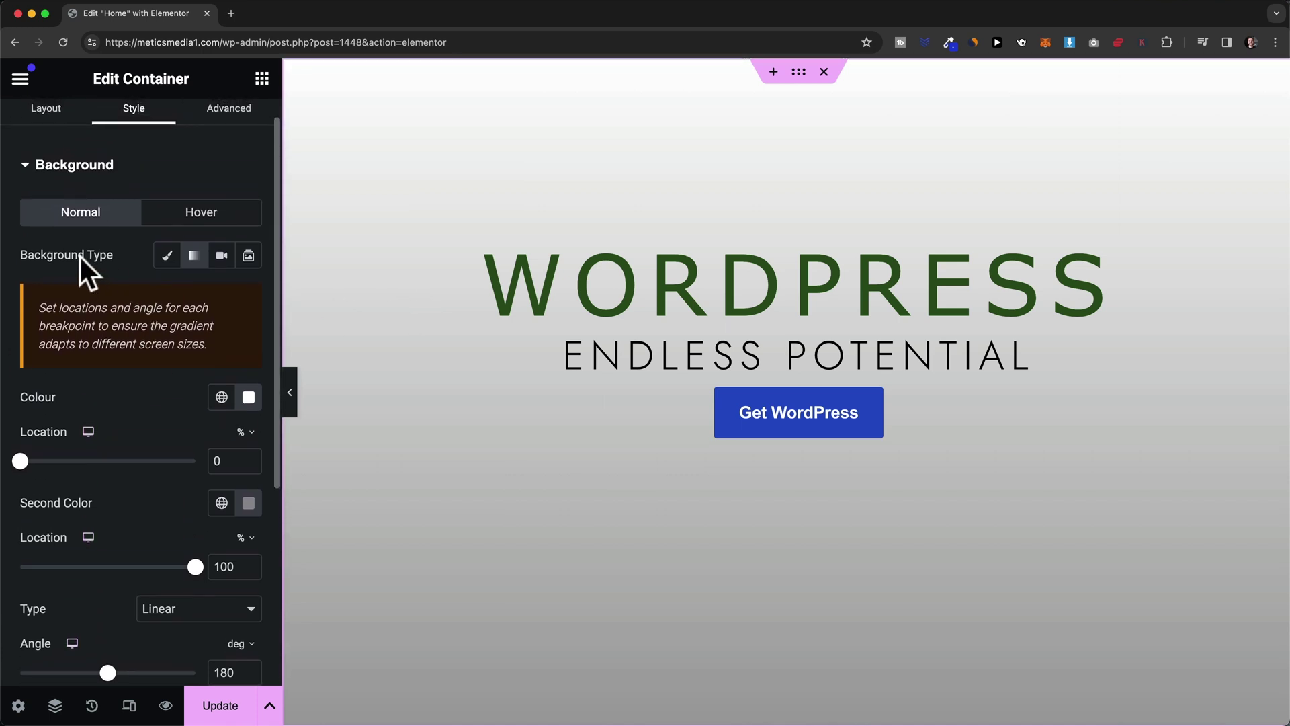
# Step: Set Background Type to Video and paste the YouTube link as the video source
pyautogui.click(221, 256)
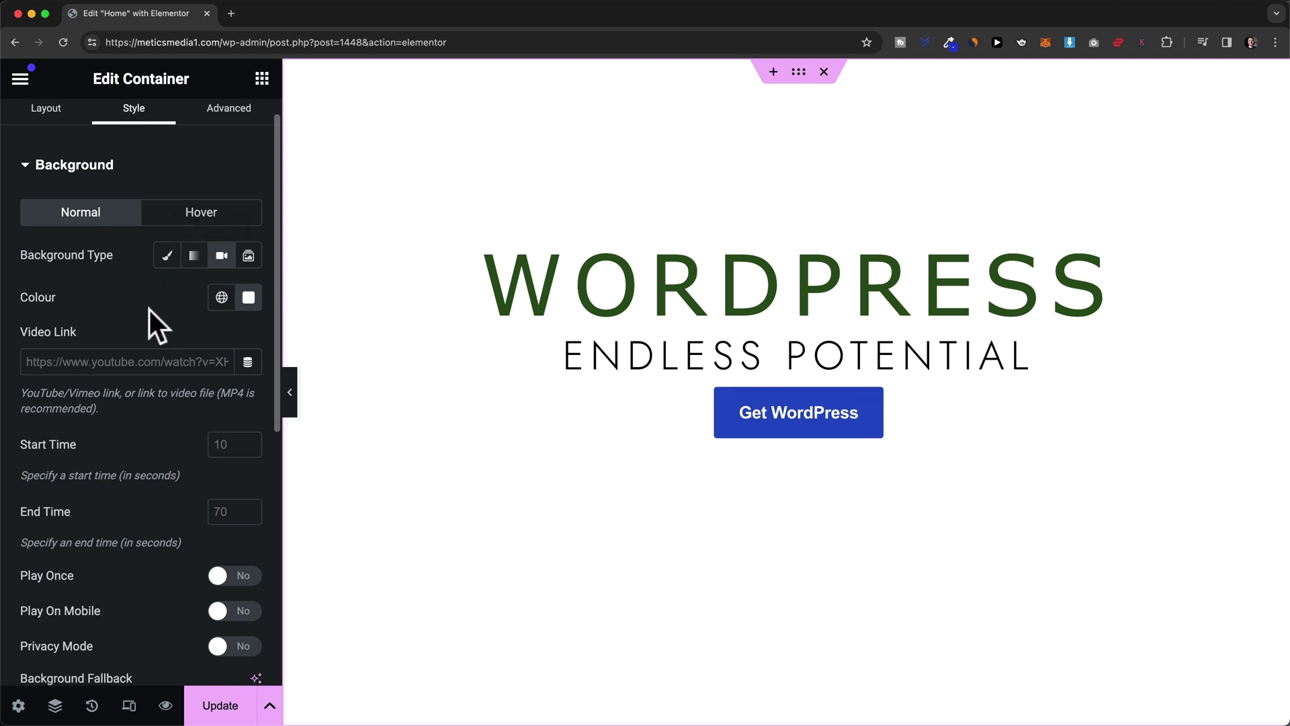
pyautogui.click(93, 361)
pyautogui.write('https://www.youtube.com/watch?v=BHACKCNDMW8')
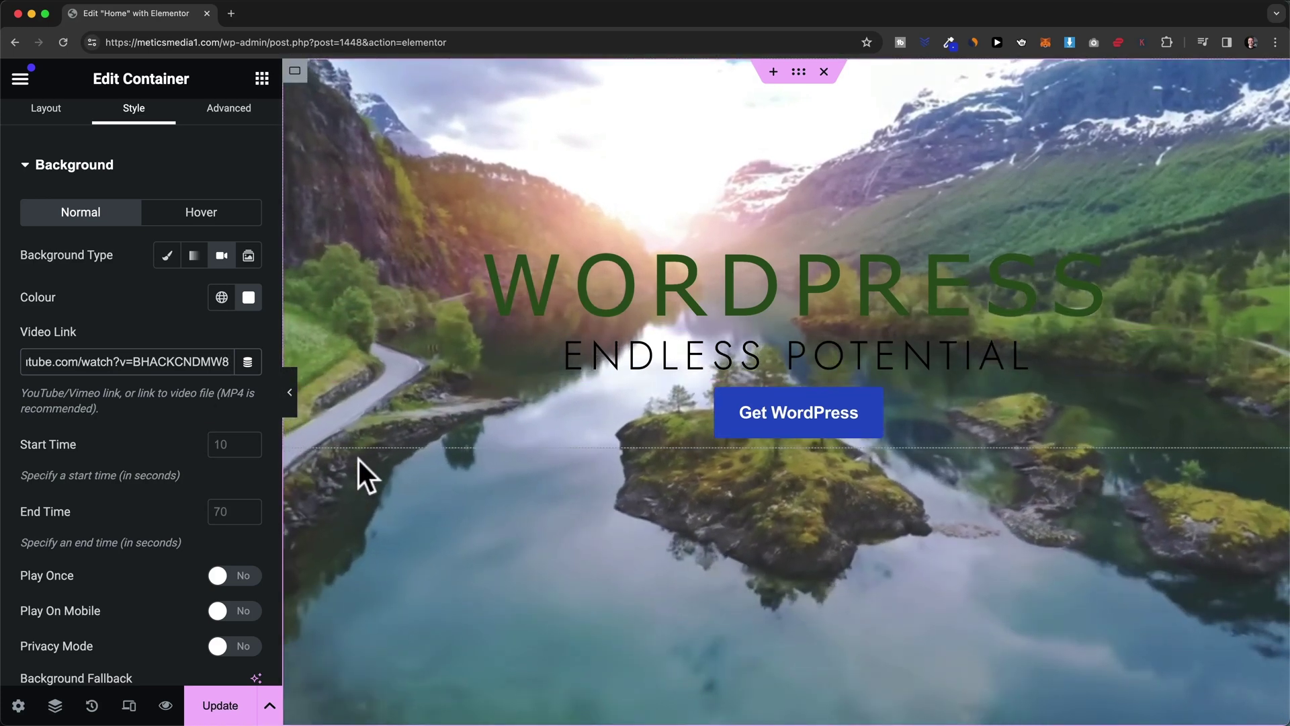
pyautogui.scroll(-3, 165, 447)
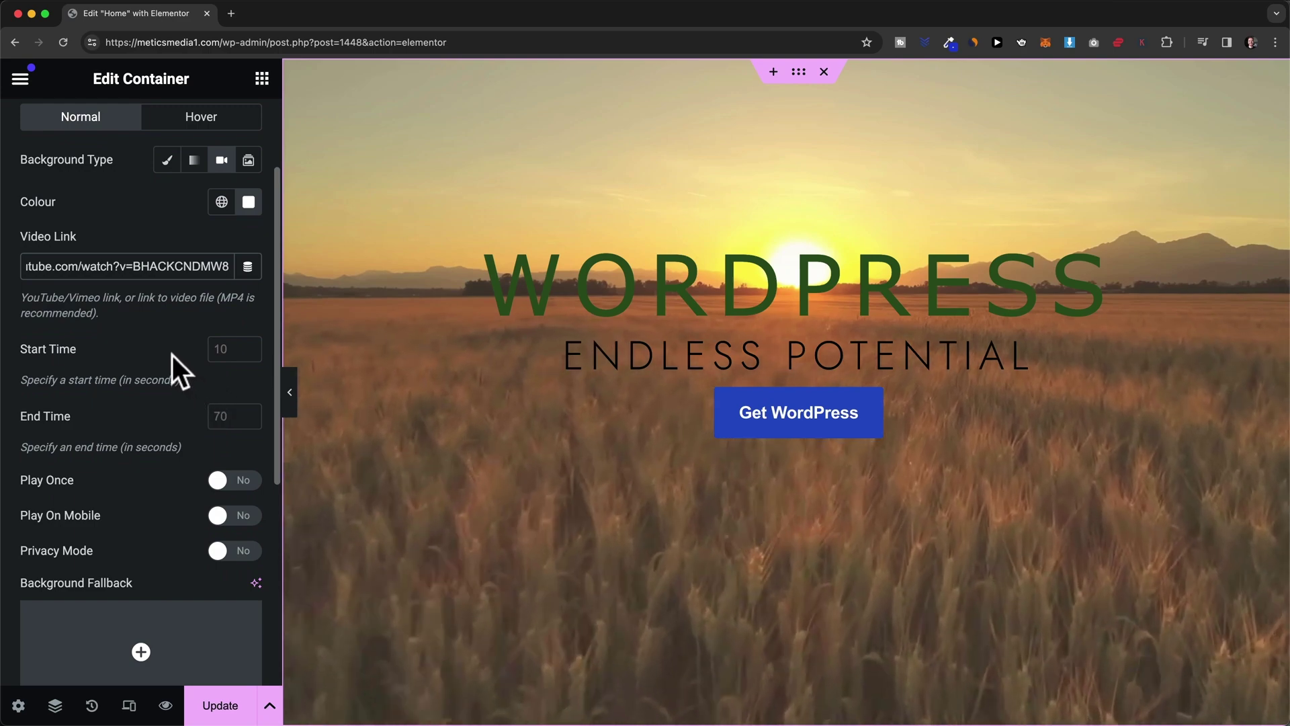
# Step: Give the background video a start time of 5 and an end time of 120 seconds
pyautogui.click(232, 349)
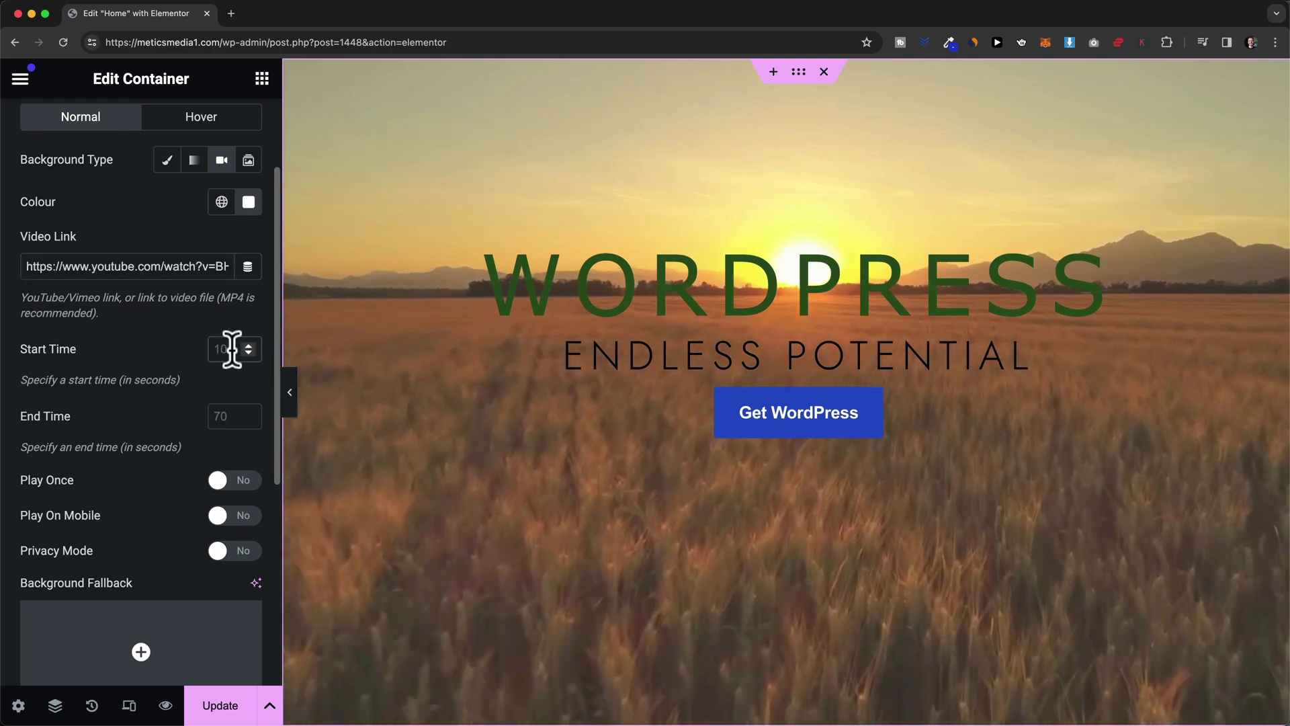
pyautogui.write('5')
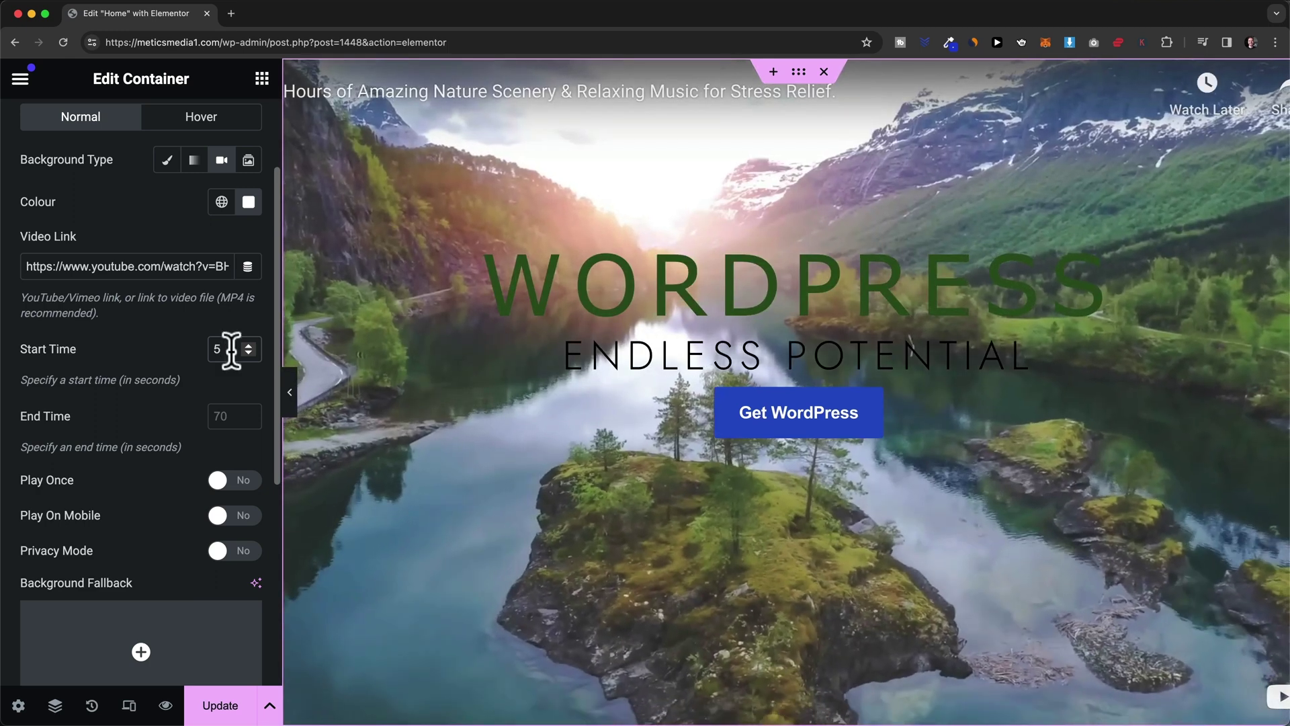
pyautogui.click(225, 416)
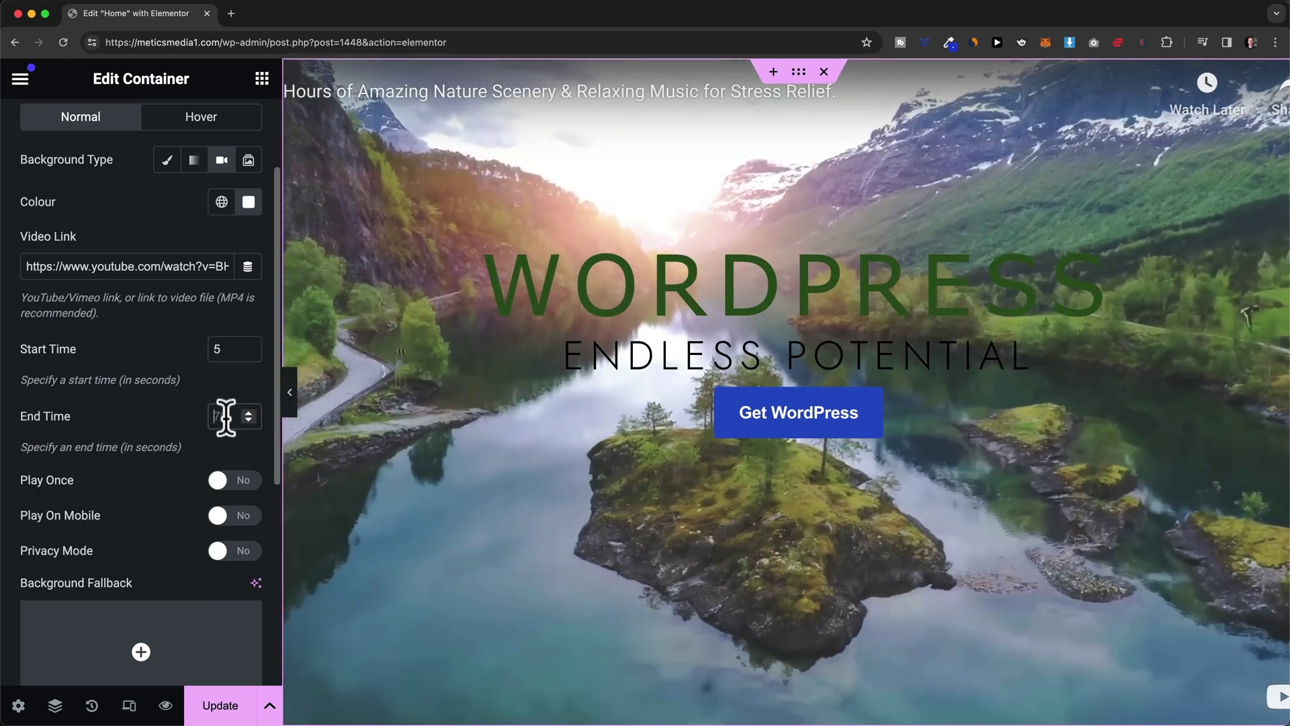
pyautogui.write('120')
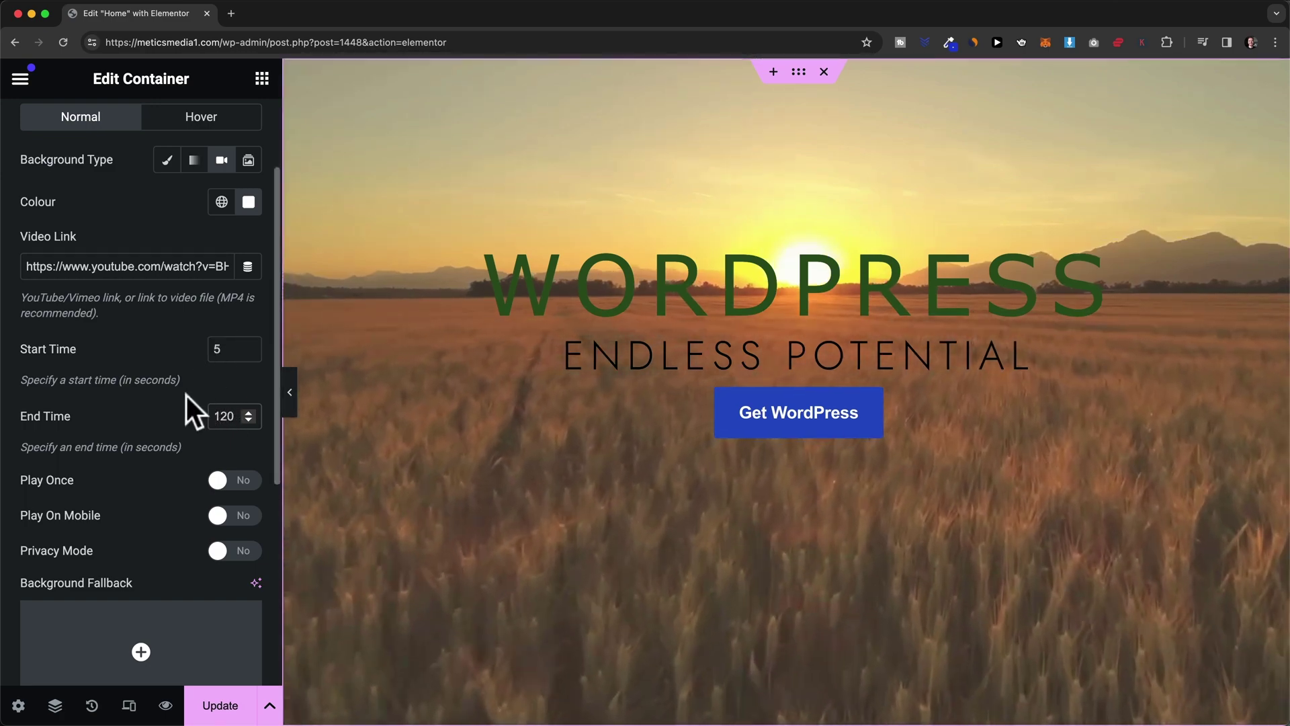
pyautogui.scroll(-1, 170, 413)
pyautogui.scroll(-5, 171, 424)
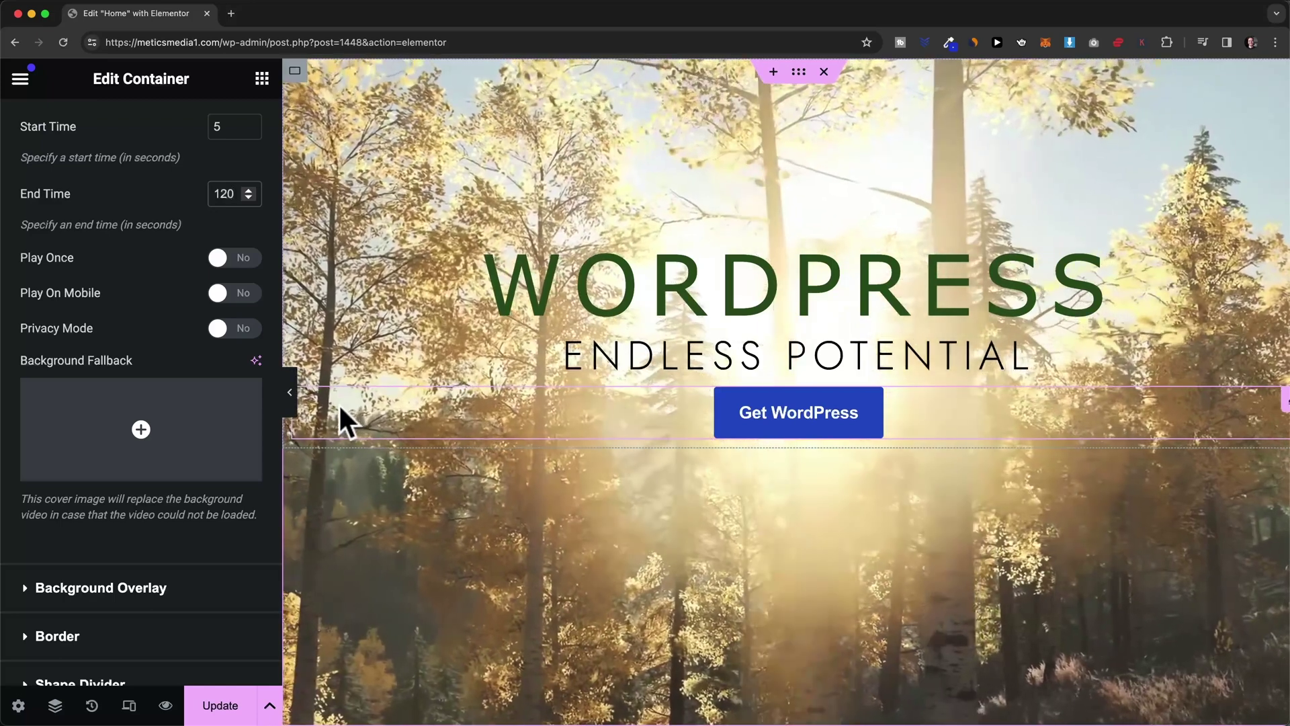
# Step: Set the cloud photo pexels-photo.jpg as the video background's fallback image
pyautogui.moveTo(230, 475)
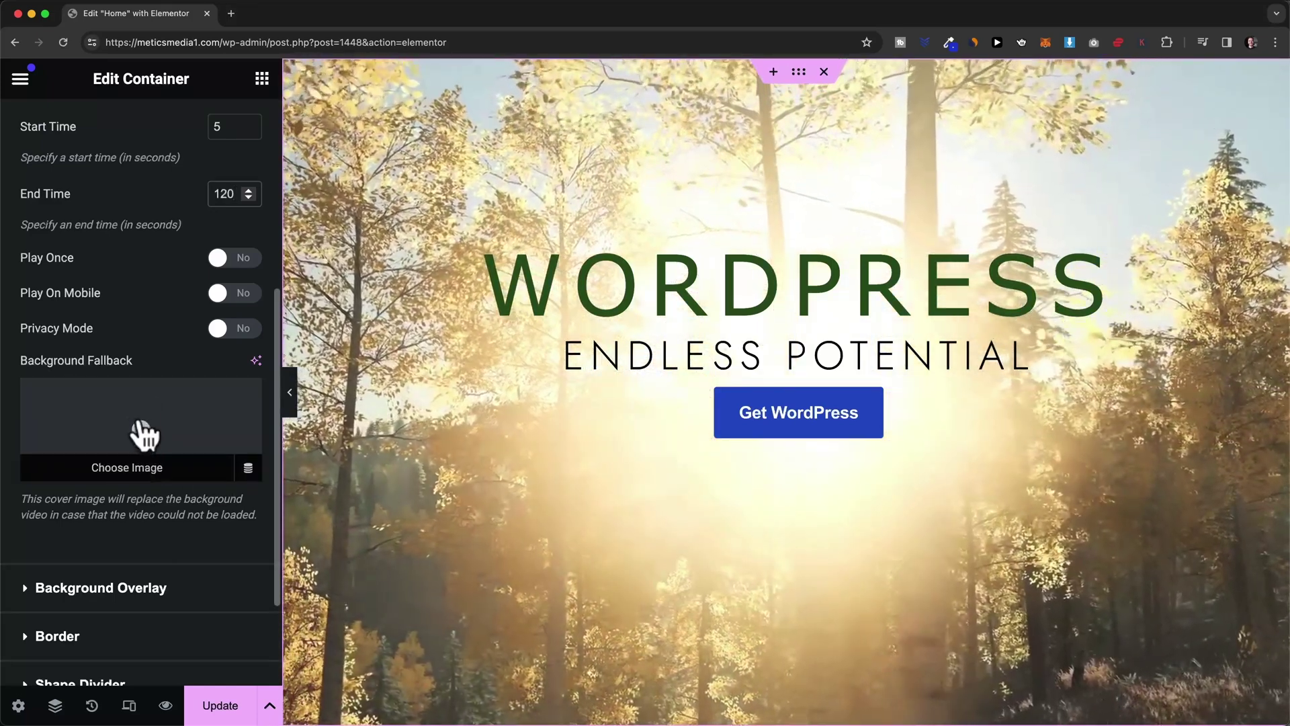
pyautogui.click(138, 433)
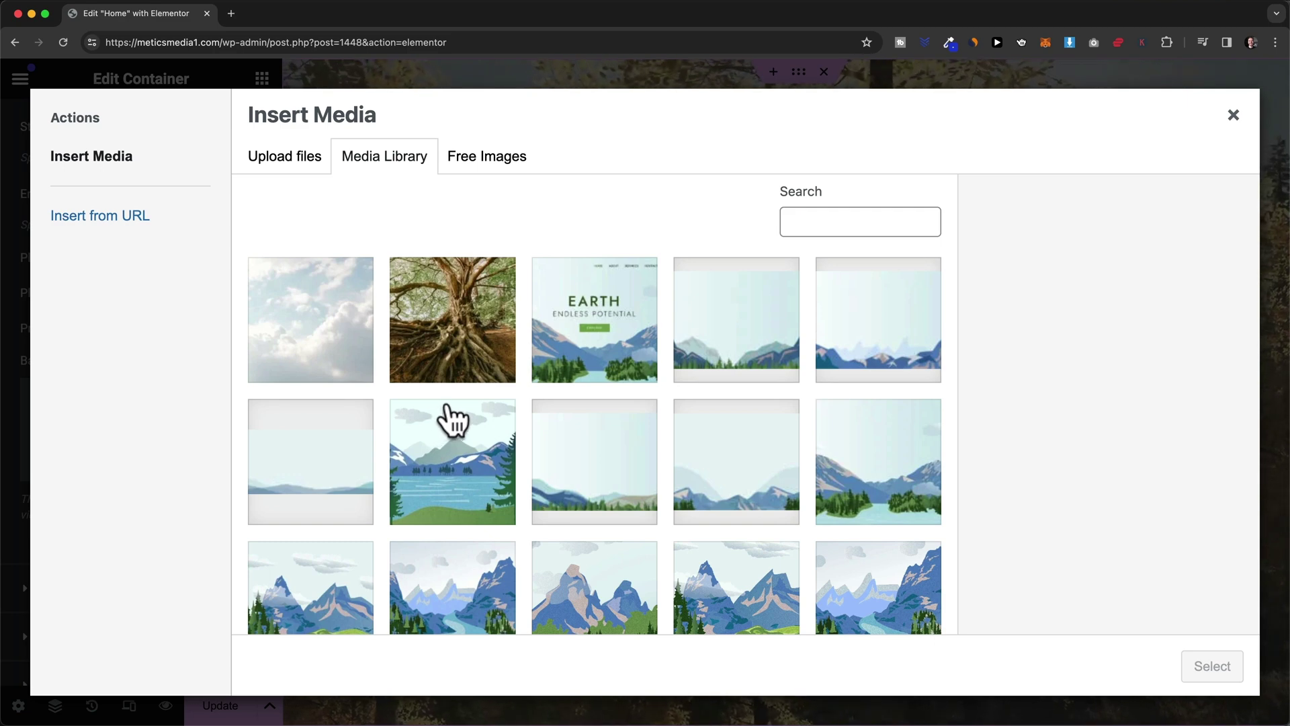
pyautogui.click(334, 327)
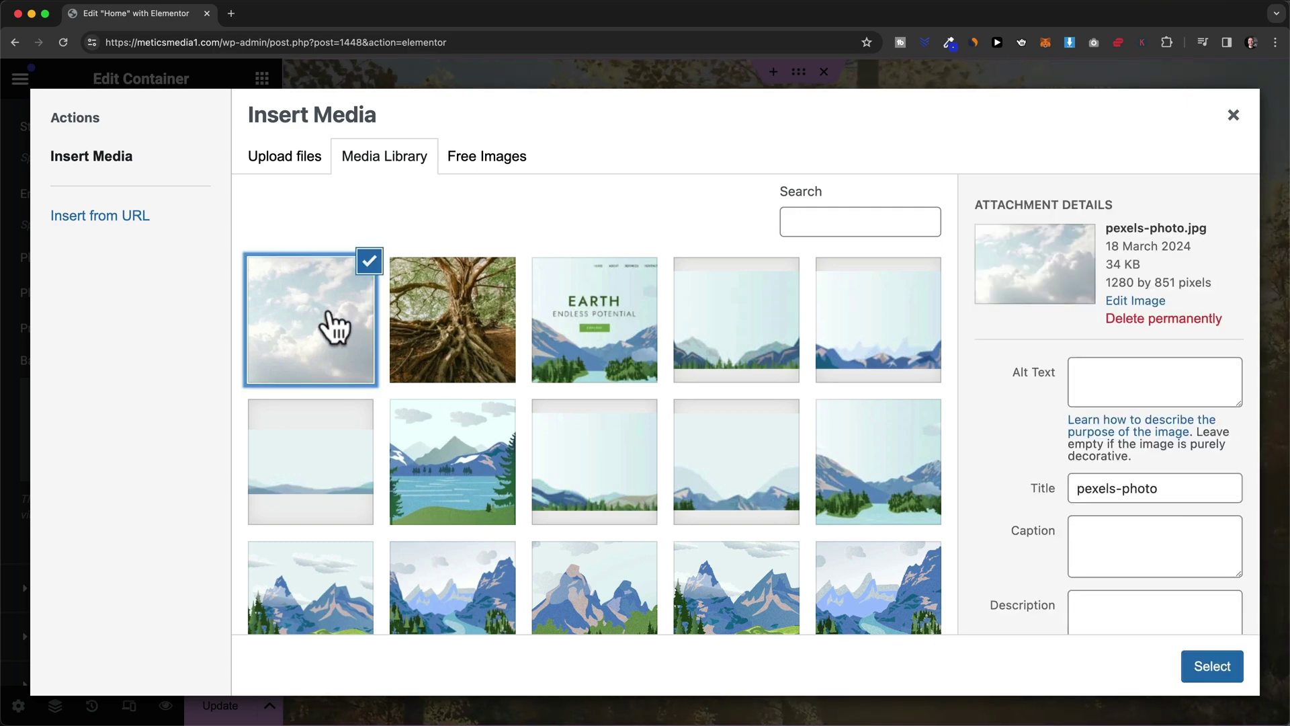
pyautogui.click(1200, 667)
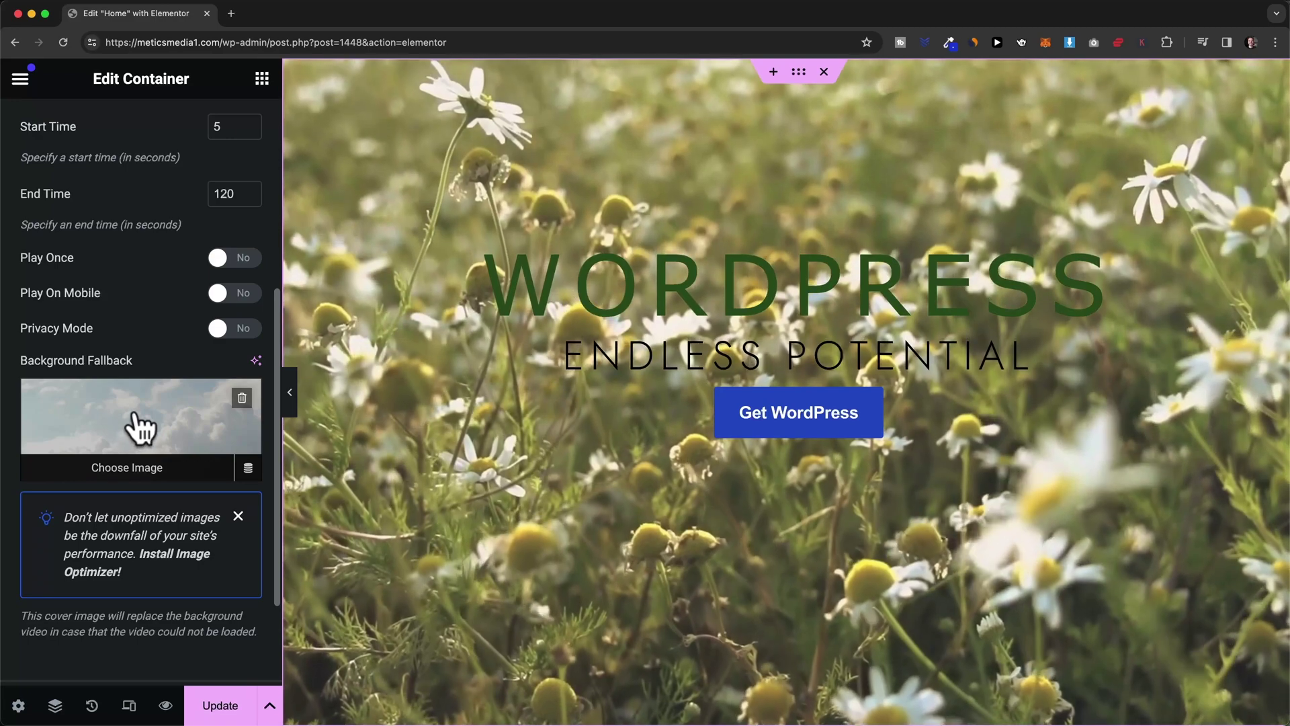
pyautogui.scroll(-5, 138, 423)
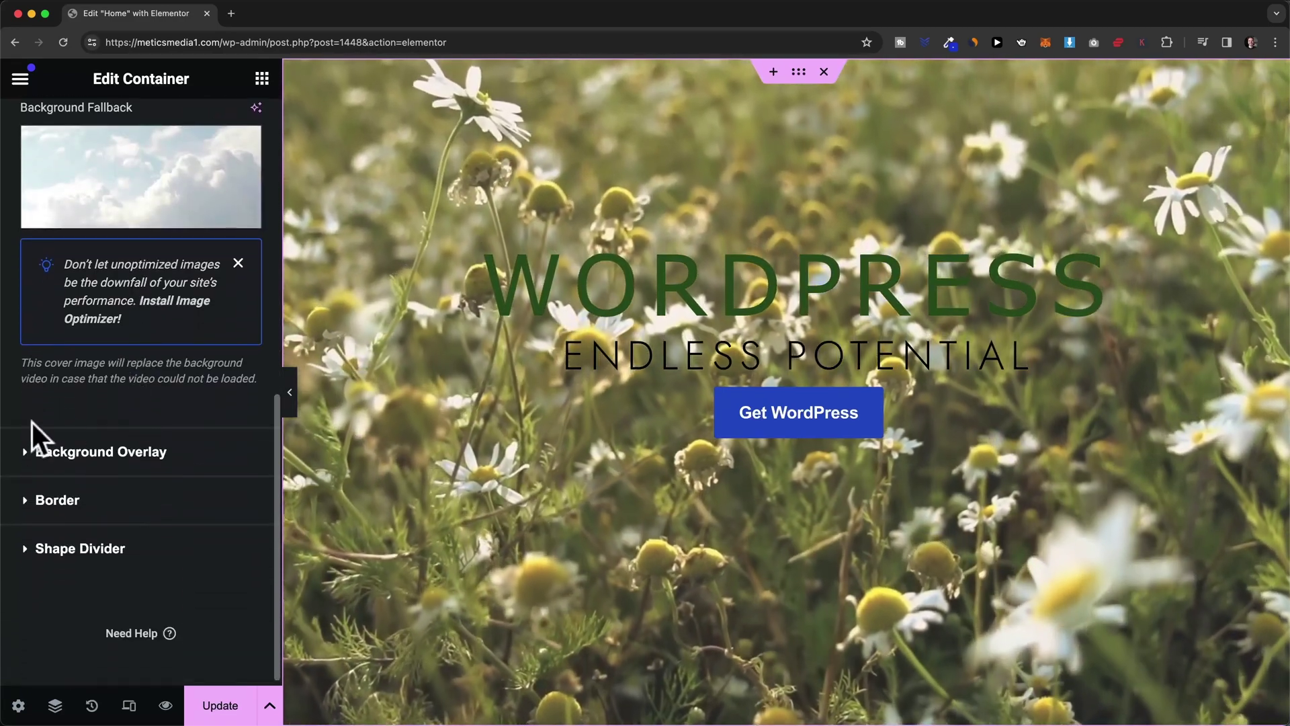
pyautogui.click(35, 462)
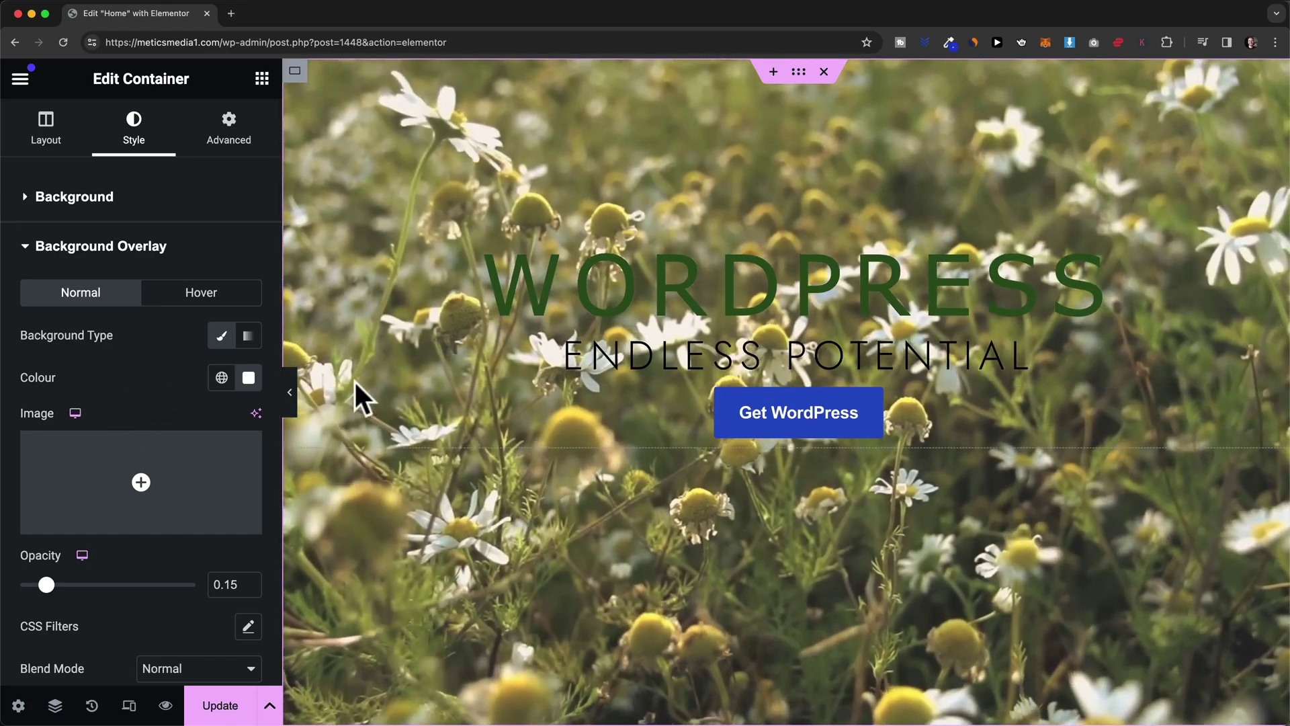
# Step: Make the hero's background overlay white at 0.25 opacity
pyautogui.click(248, 377)
pyautogui.moveTo(179, 489); pyautogui.dragTo(135, 442)
pyautogui.click(118, 363)
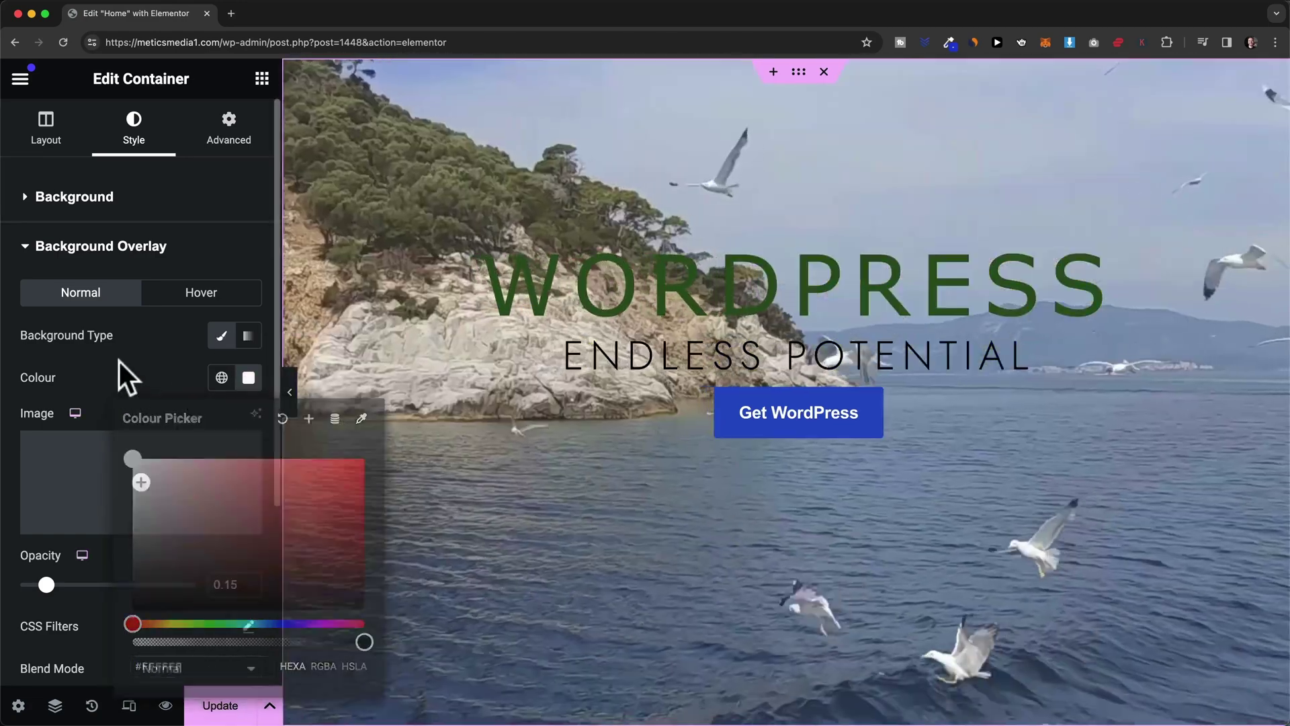
pyautogui.moveTo(46, 584)
pyautogui.mouseDown()
pyautogui.moveTo(162, 585)
pyautogui.moveTo(27, 584)
pyautogui.moveTo(63, 585)
pyautogui.mouseUp()
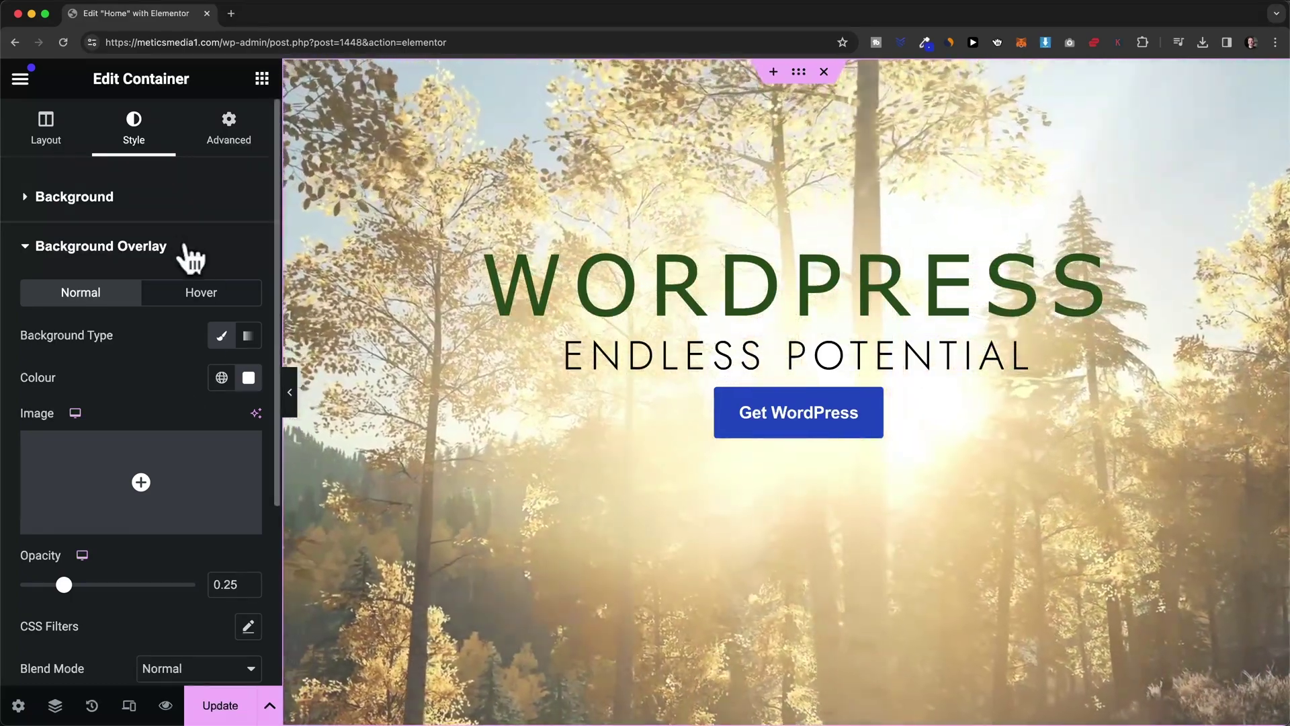
pyautogui.click(27, 199)
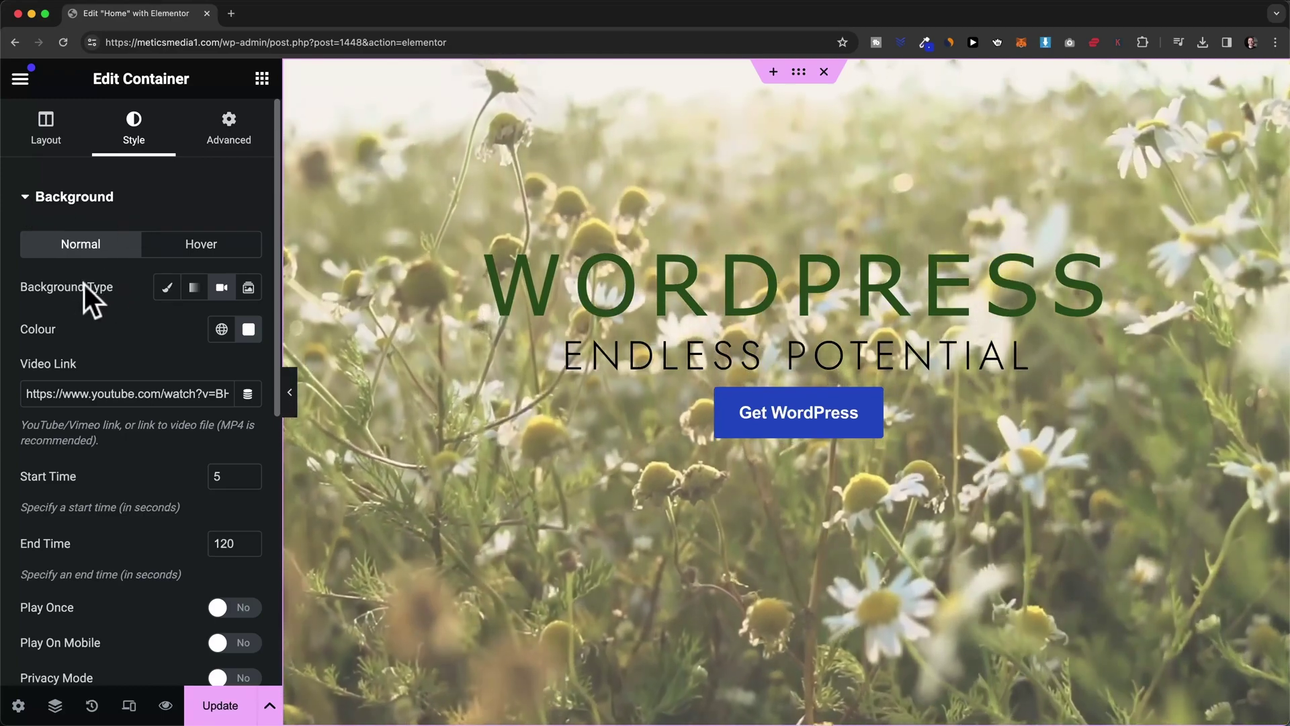
# Step: Switch the background type to Slideshow and select four mountain illustrations
pyautogui.click(250, 290)
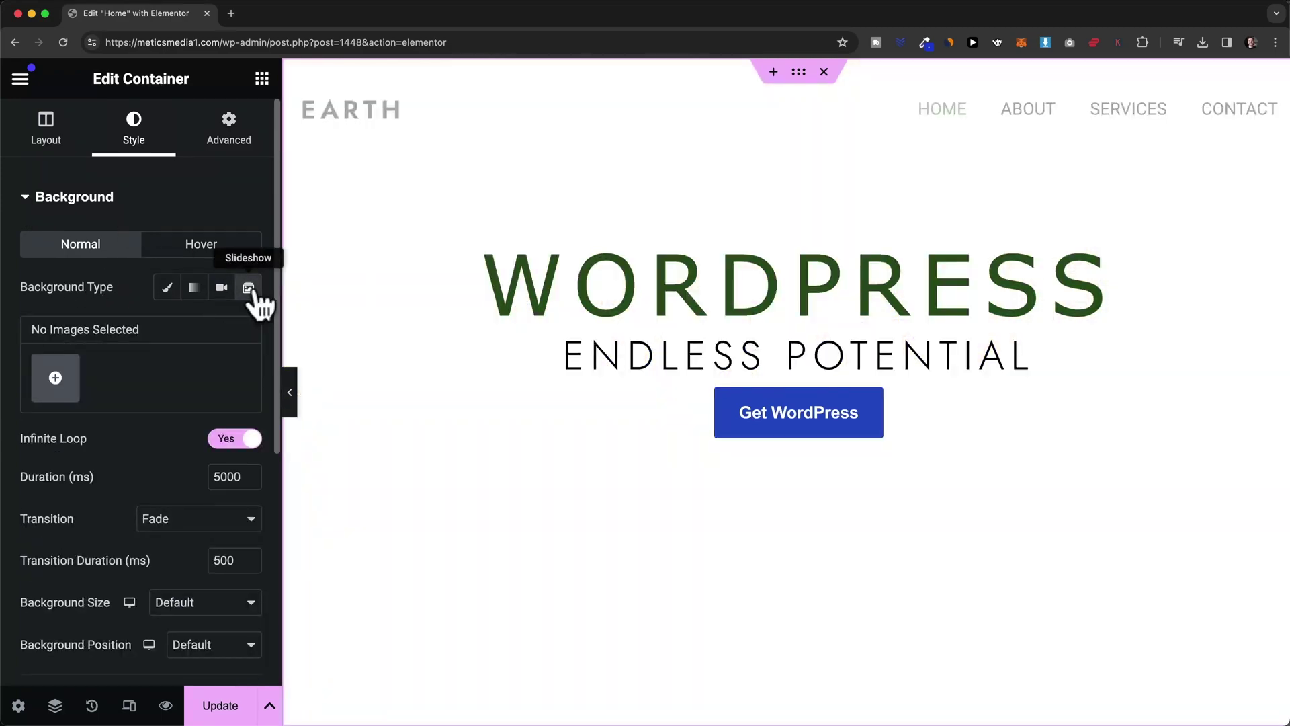
pyautogui.click(55, 378)
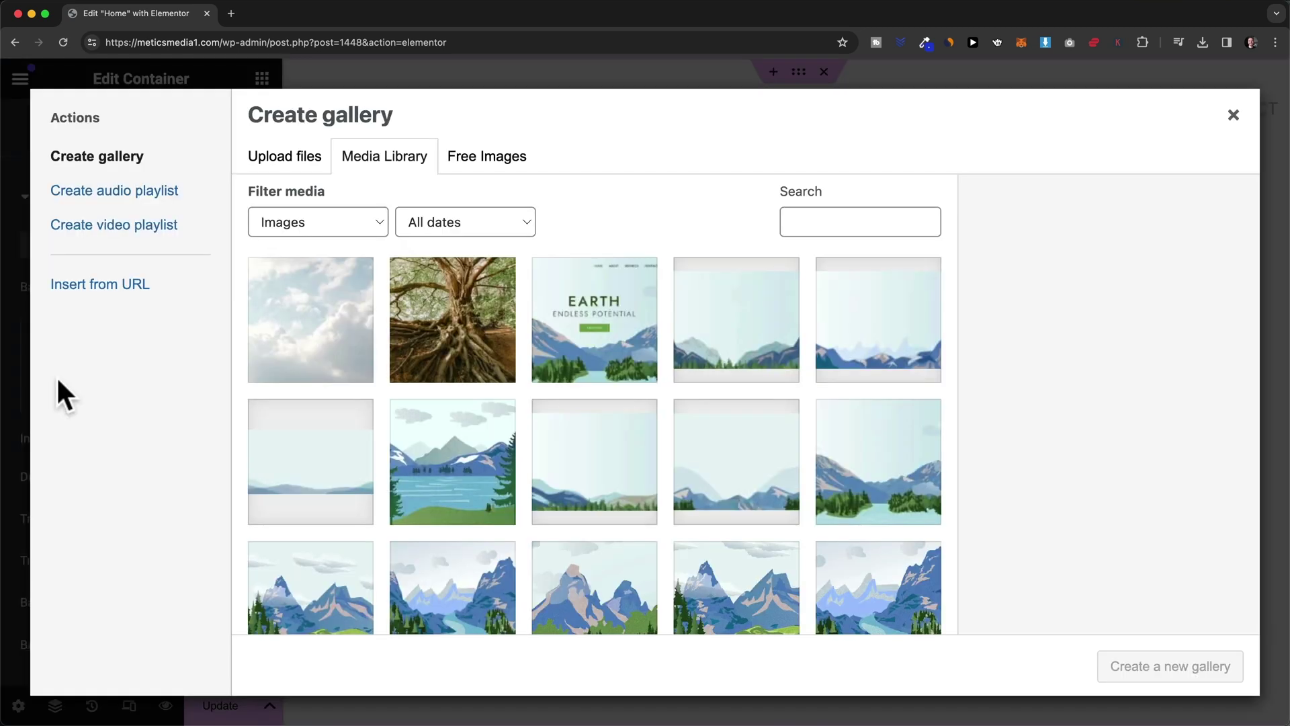
pyautogui.scroll(-3, 494, 420)
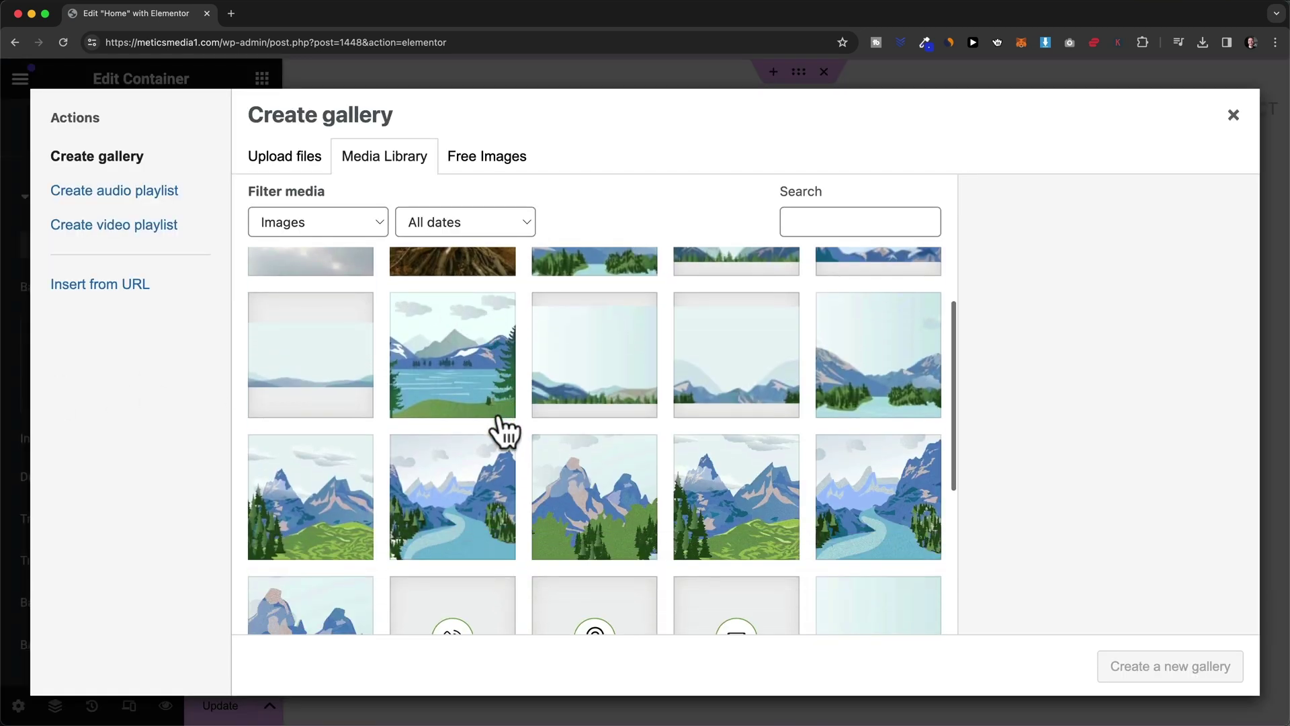
pyautogui.click(367, 455)
pyautogui.click(463, 478)
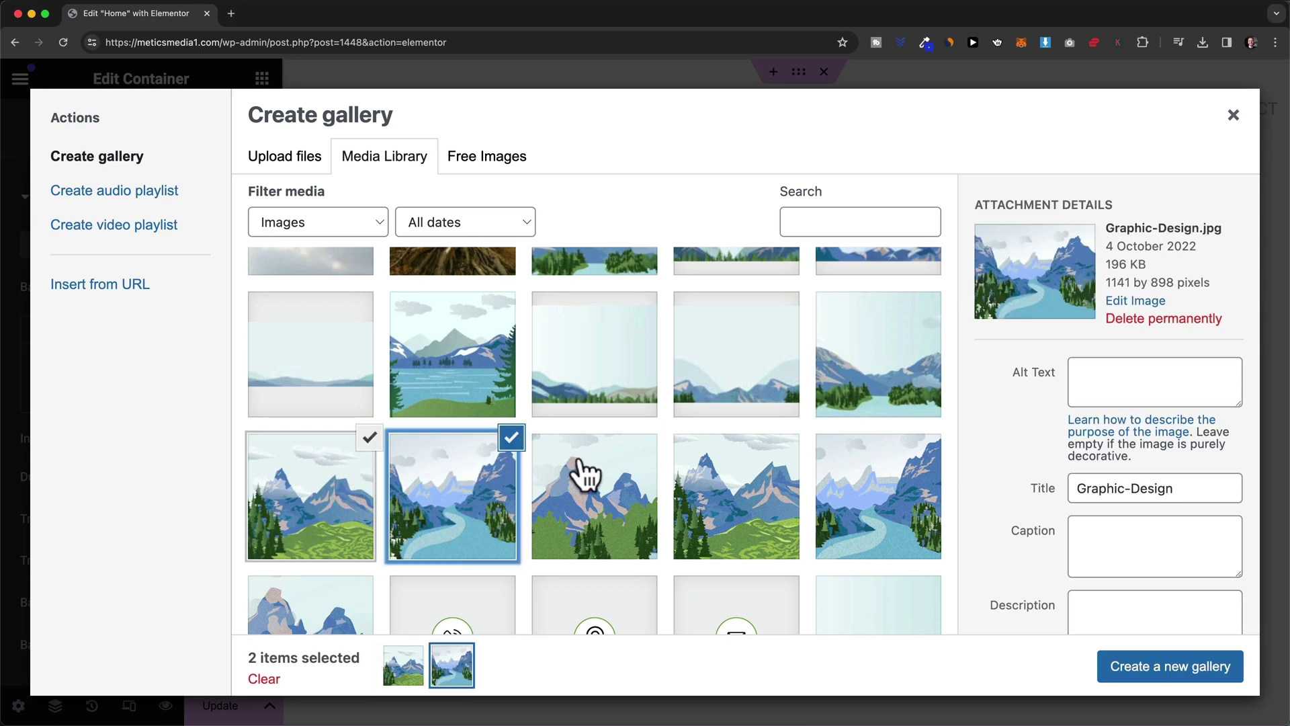
pyautogui.click(612, 469)
pyautogui.click(757, 487)
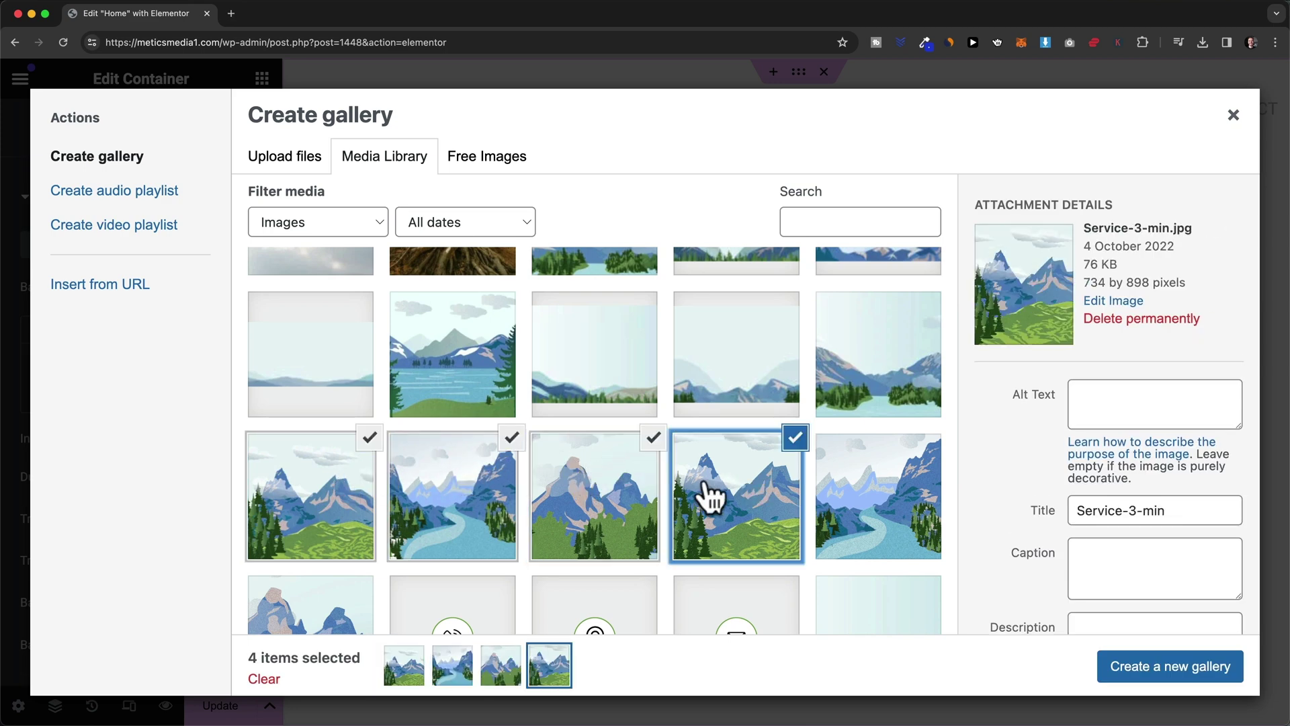
# Step: Create the gallery with the river image first and pink mountain second, and insert it
pyautogui.click(1141, 675)
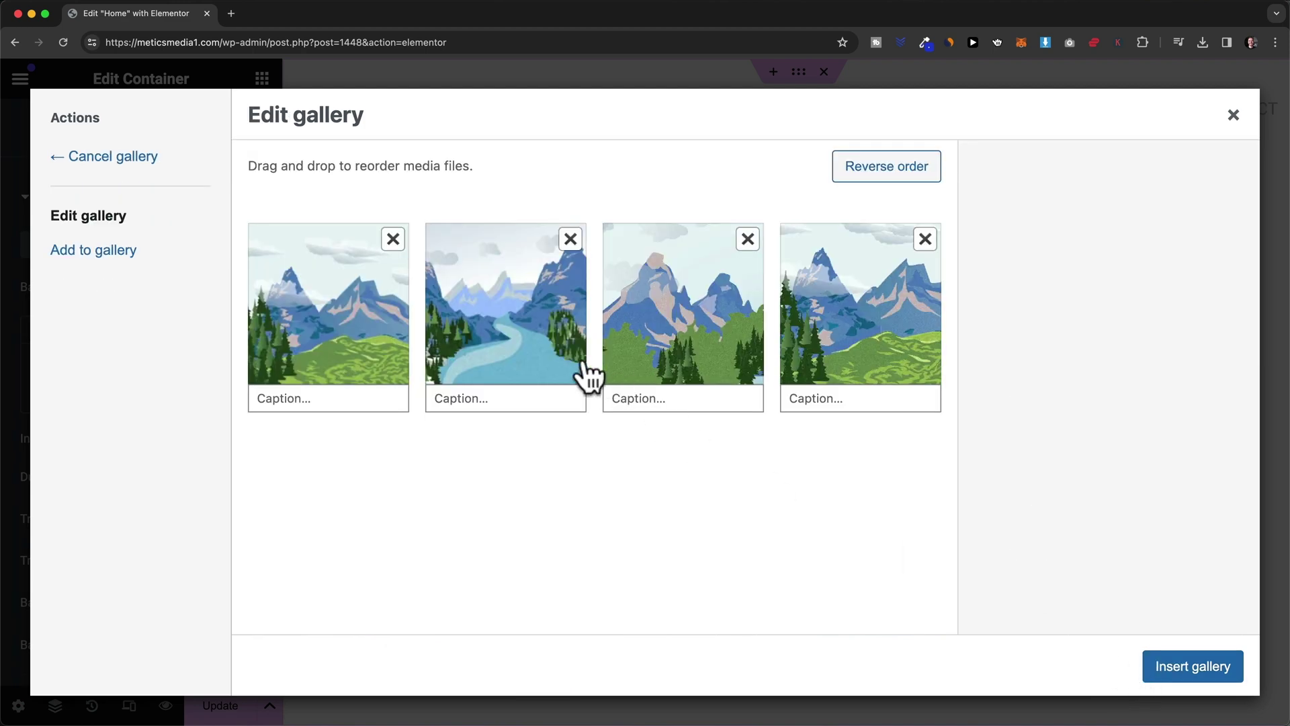
pyautogui.moveTo(585, 366); pyautogui.dragTo(377, 357)
pyautogui.moveTo(688, 357); pyautogui.dragTo(538, 370)
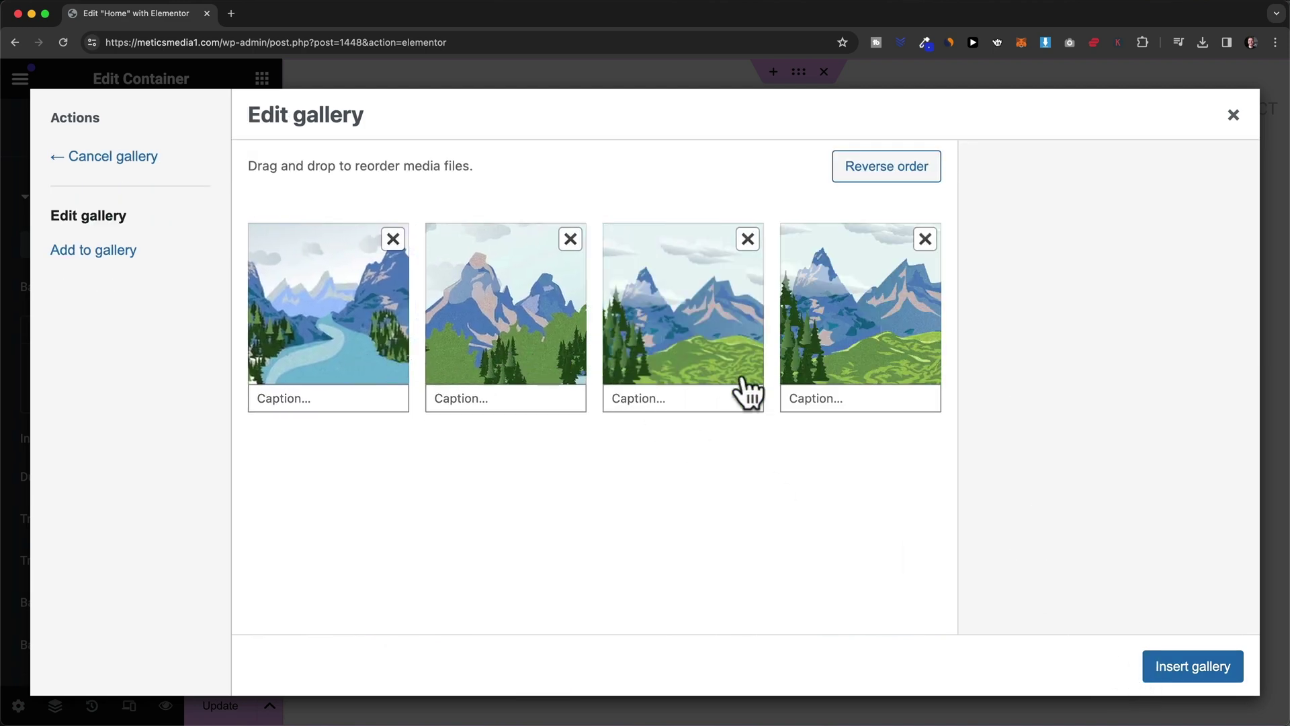
pyautogui.click(1166, 668)
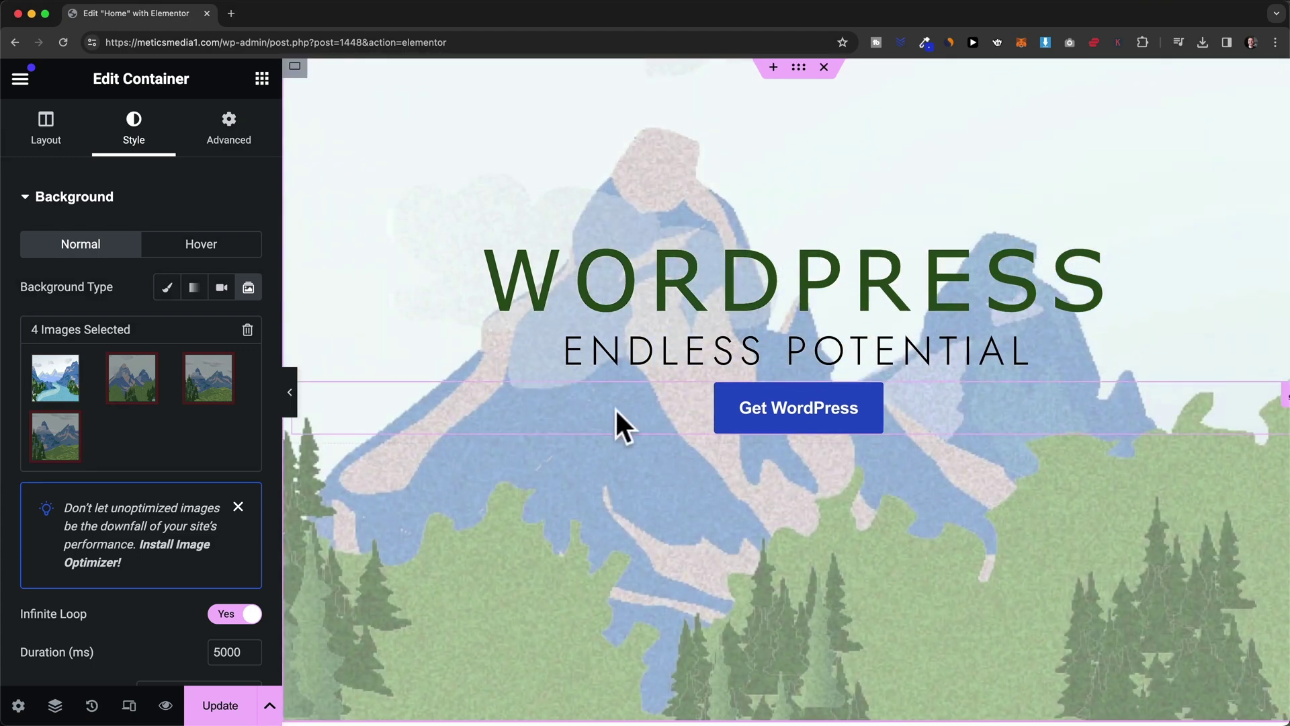
pyautogui.scroll(-1, 611, 390)
pyautogui.scroll(-5, 168, 511)
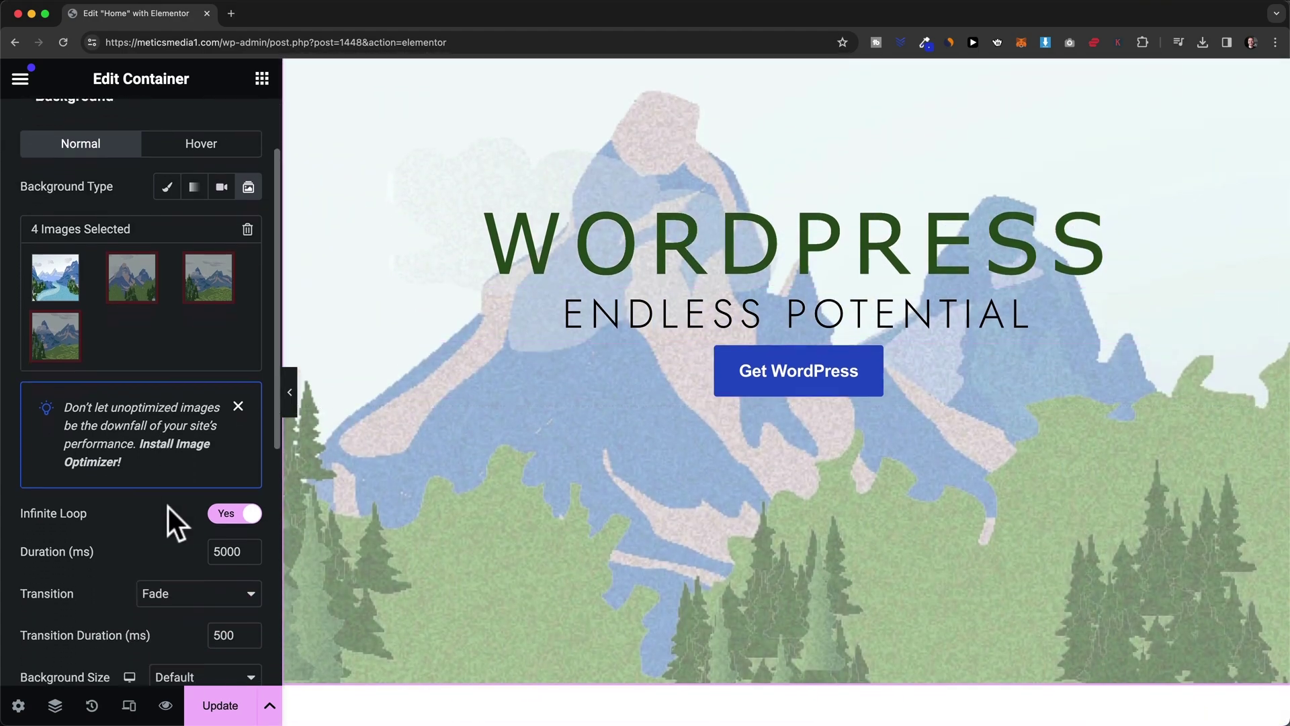
pyautogui.scroll(-2, 171, 517)
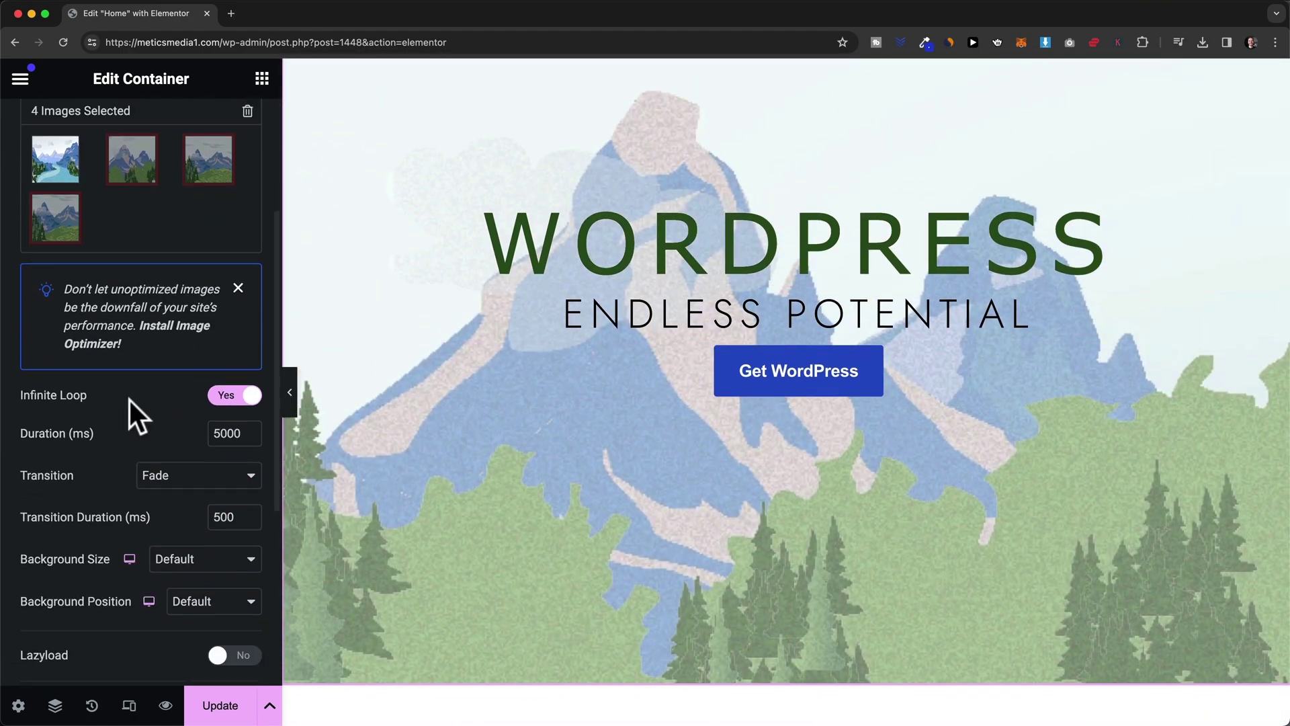